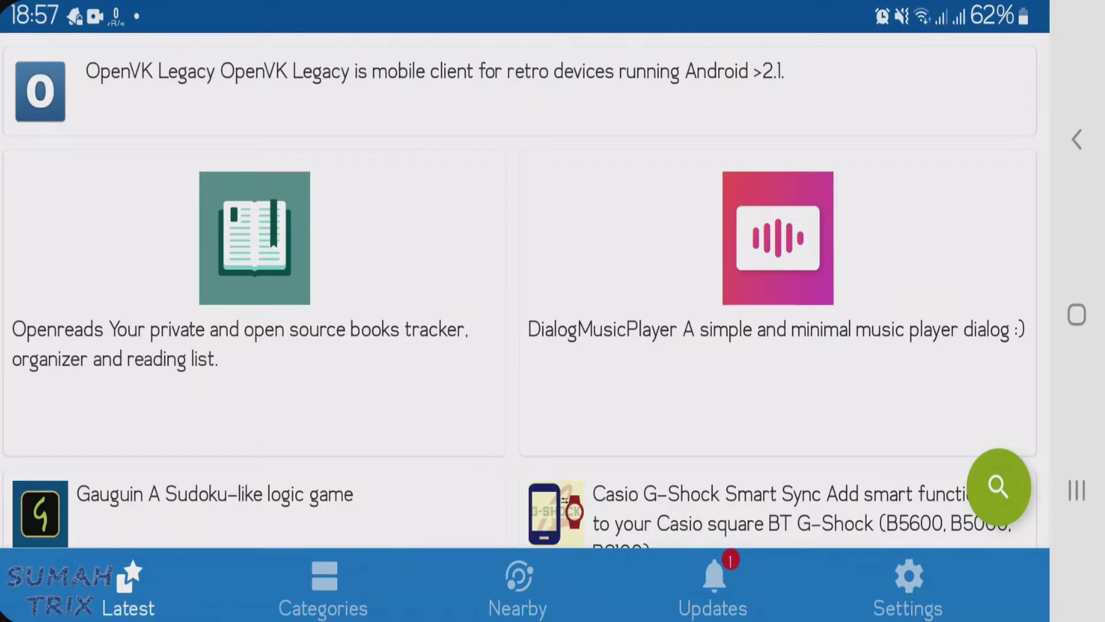
# Browse F-Droid's Categories list, then switch to the Nearby page.
pyautogui.click(323, 587)
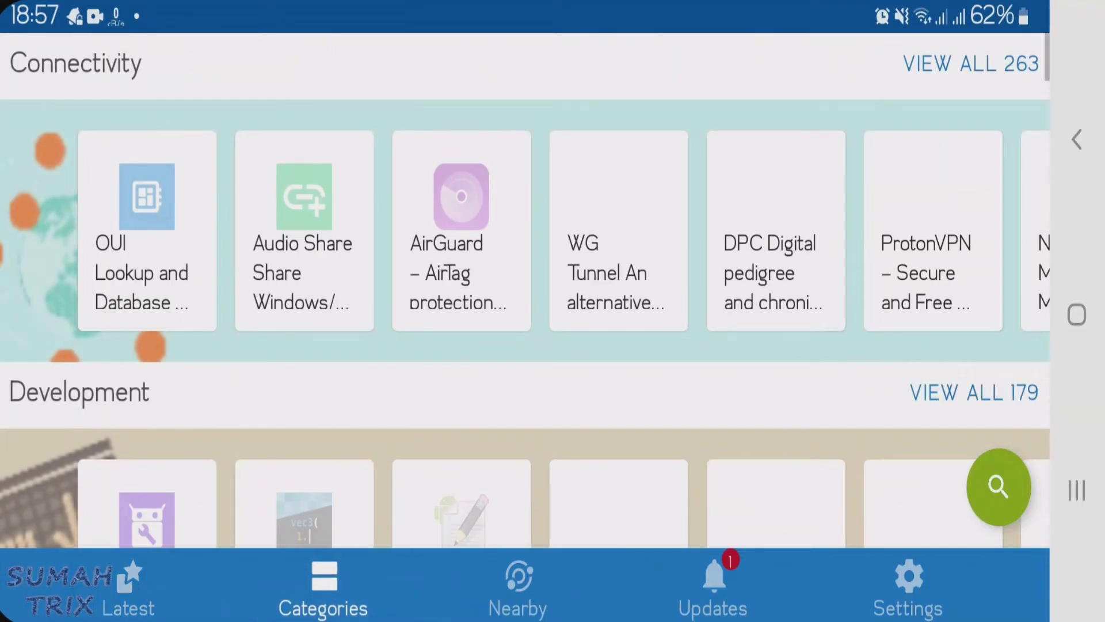
pyautogui.scroll(-5, 525, 291)
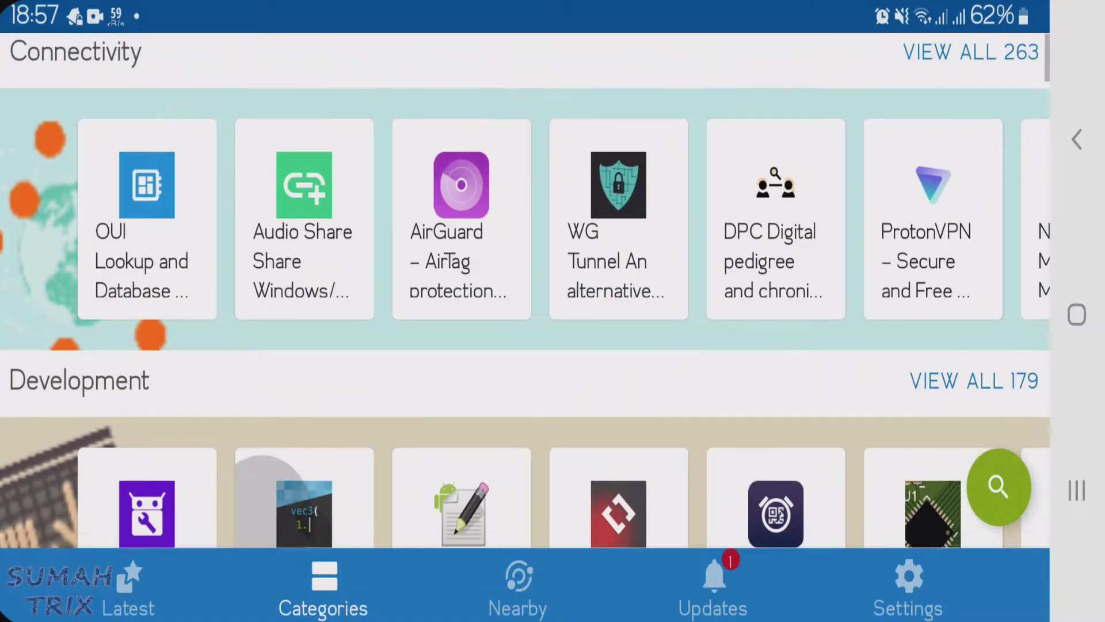
pyautogui.scroll(-5, 525, 292)
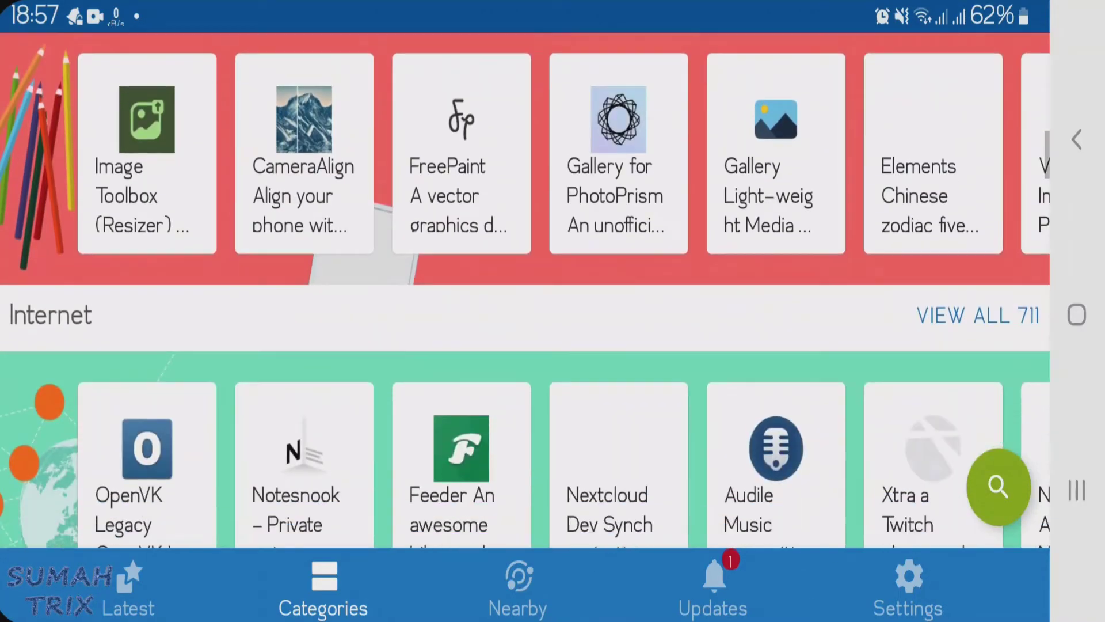
pyautogui.scroll(3, 525, 291)
pyautogui.scroll(5, 525, 291)
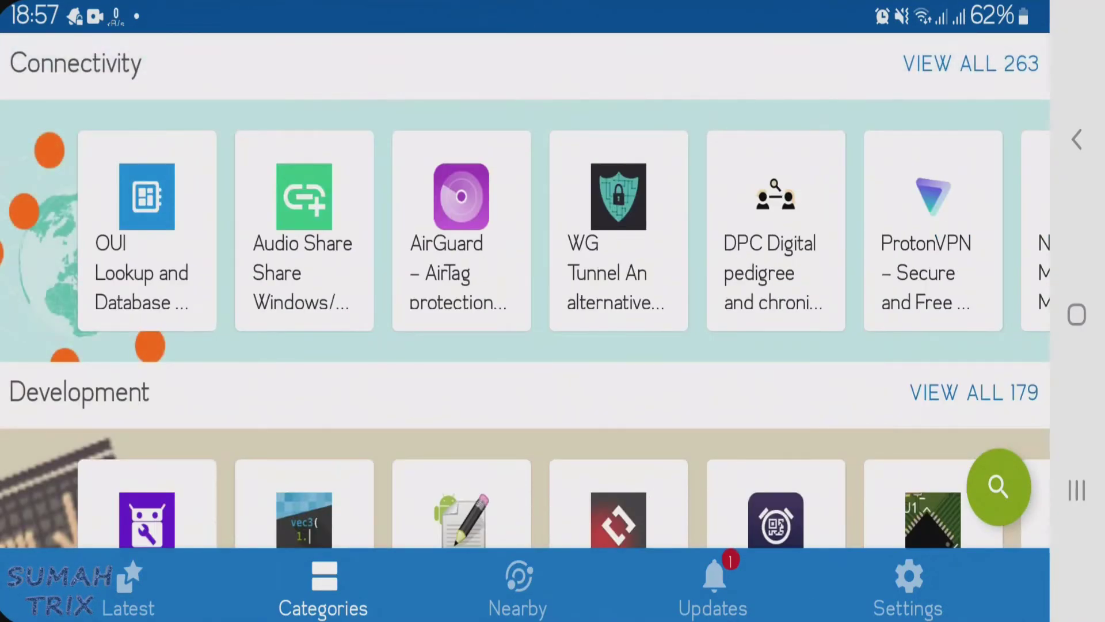
pyautogui.click(518, 587)
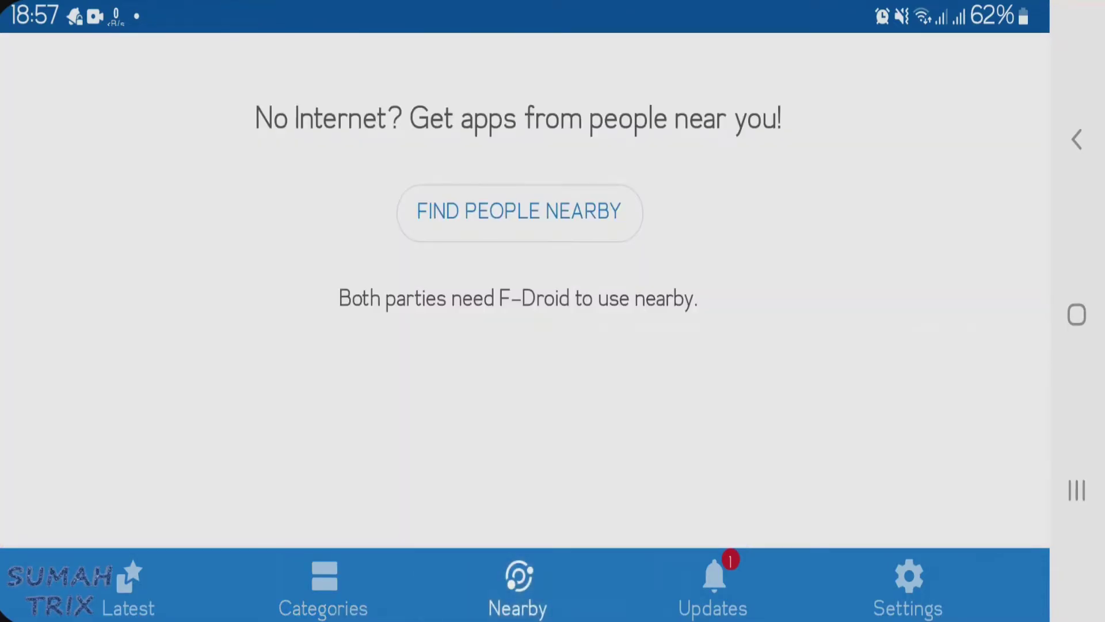
# Visit F-Droid's Updates, Settings and Latest pages, ending back on Categories.
pyautogui.click(713, 587)
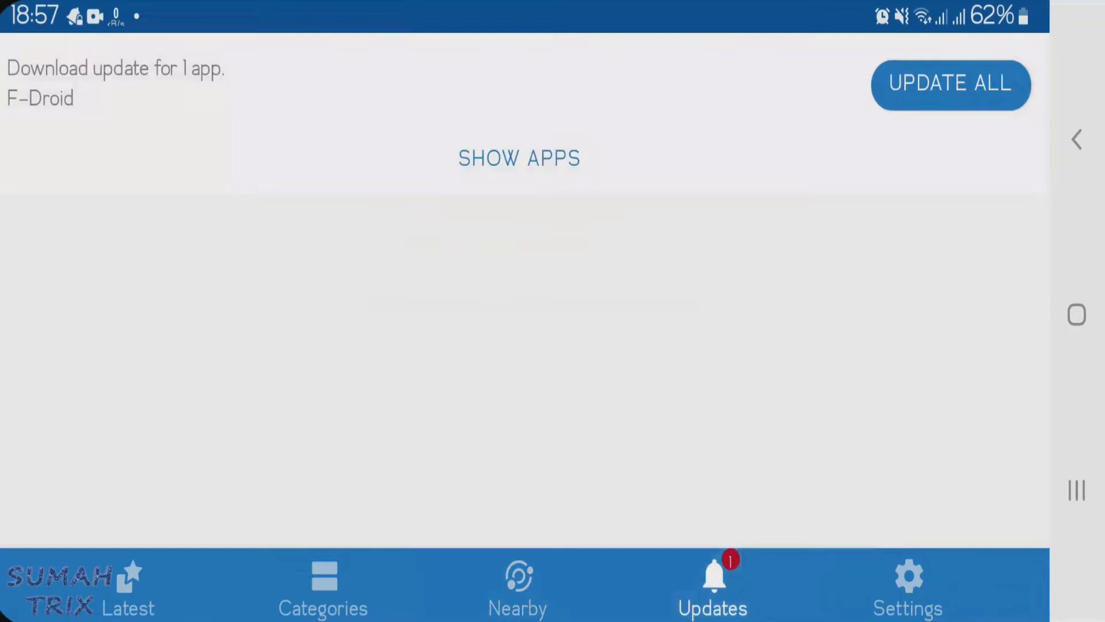
pyautogui.click(907, 587)
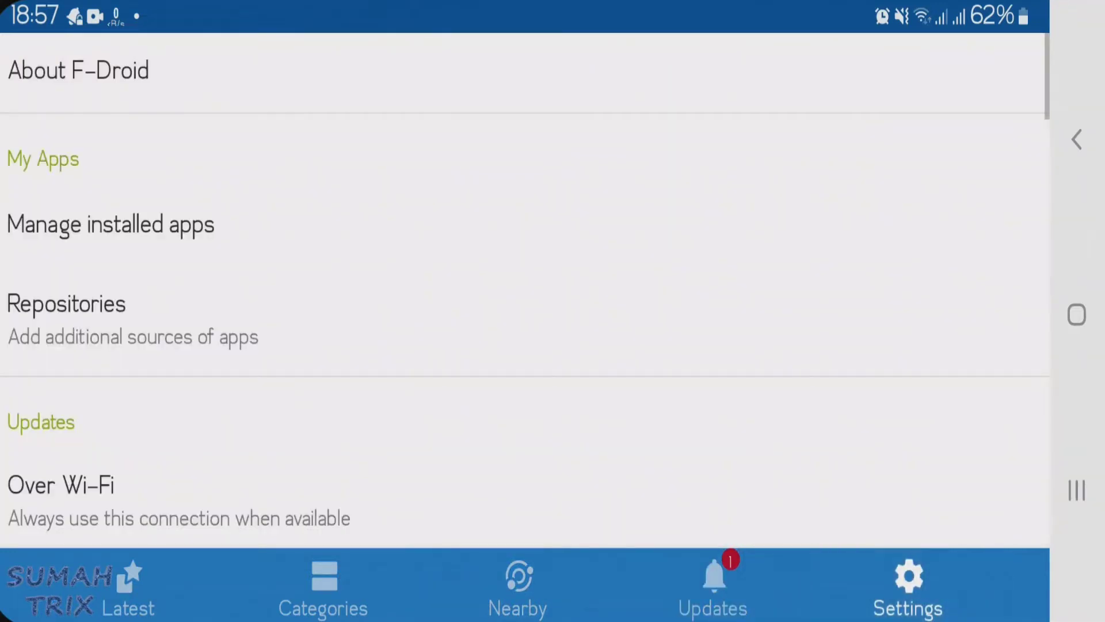
pyautogui.click(127, 587)
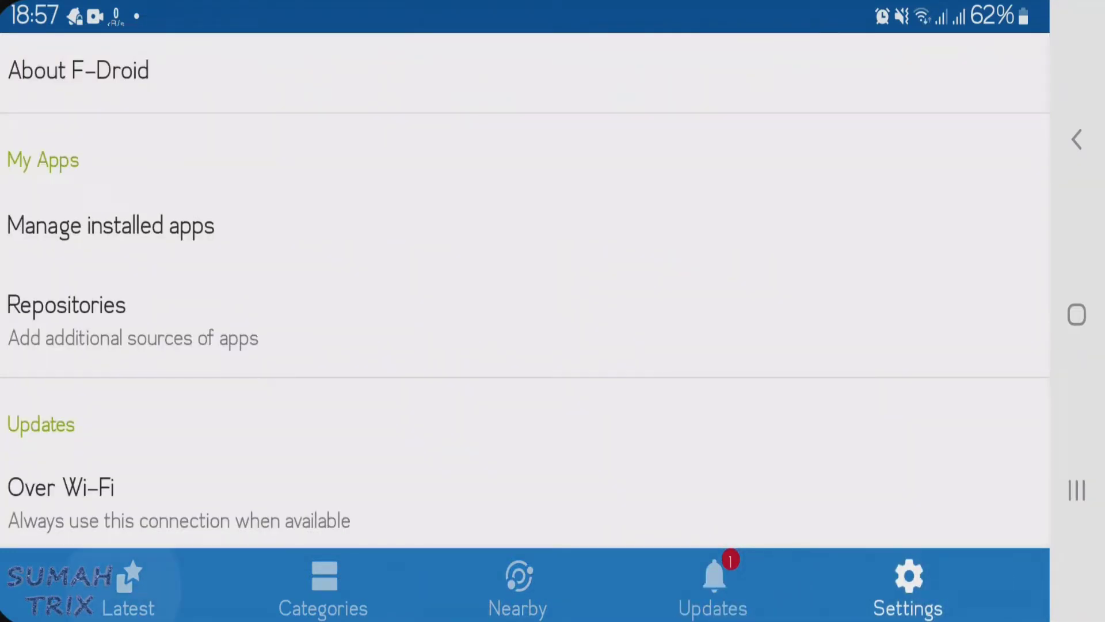
pyautogui.click(323, 588)
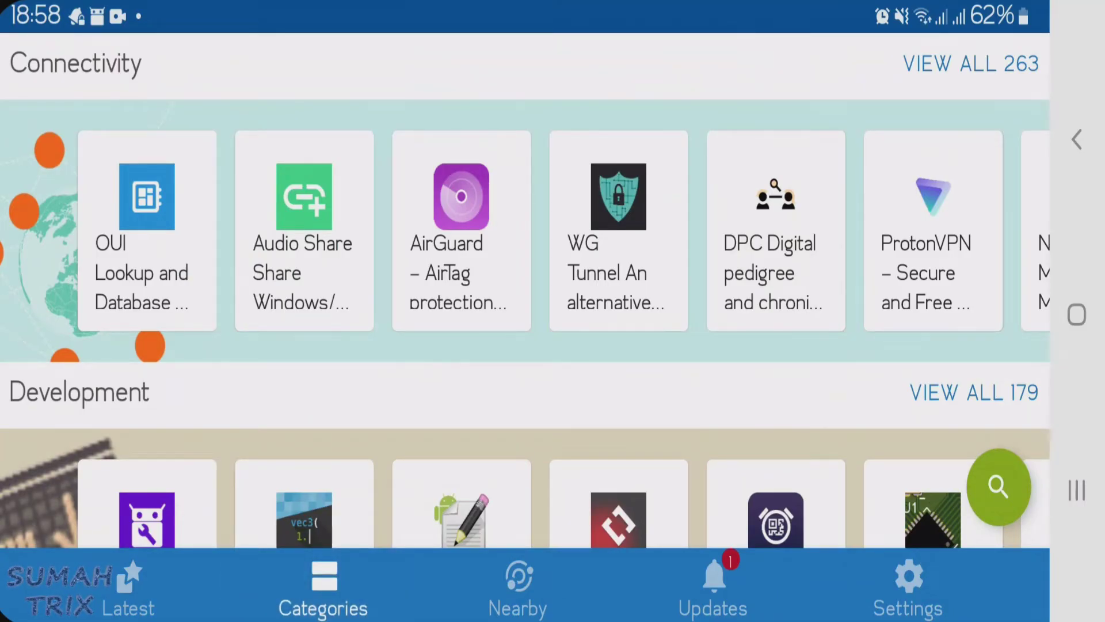
pyautogui.scroll(-3, 524, 345)
# View all Development apps, return to Categories, then go to the home screen.
pyautogui.click(975, 170)
pyautogui.scroll(-2, 526, 346)
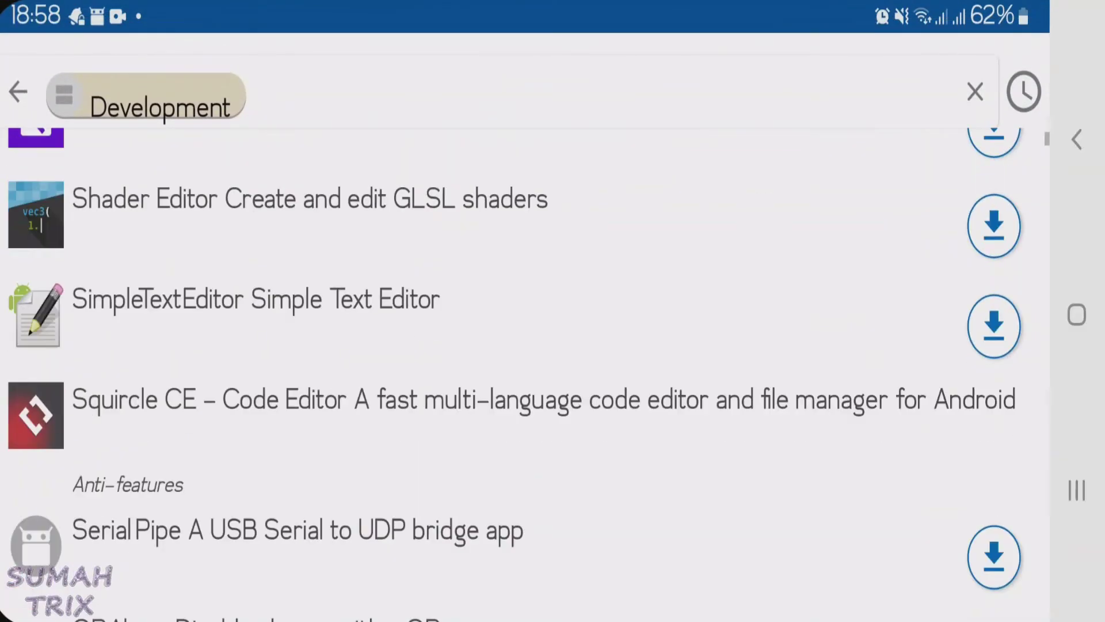
pyautogui.scroll(-5, 525, 345)
pyautogui.scroll(-5, 524, 345)
pyautogui.scroll(-5, 525, 345)
pyautogui.press('Escape')
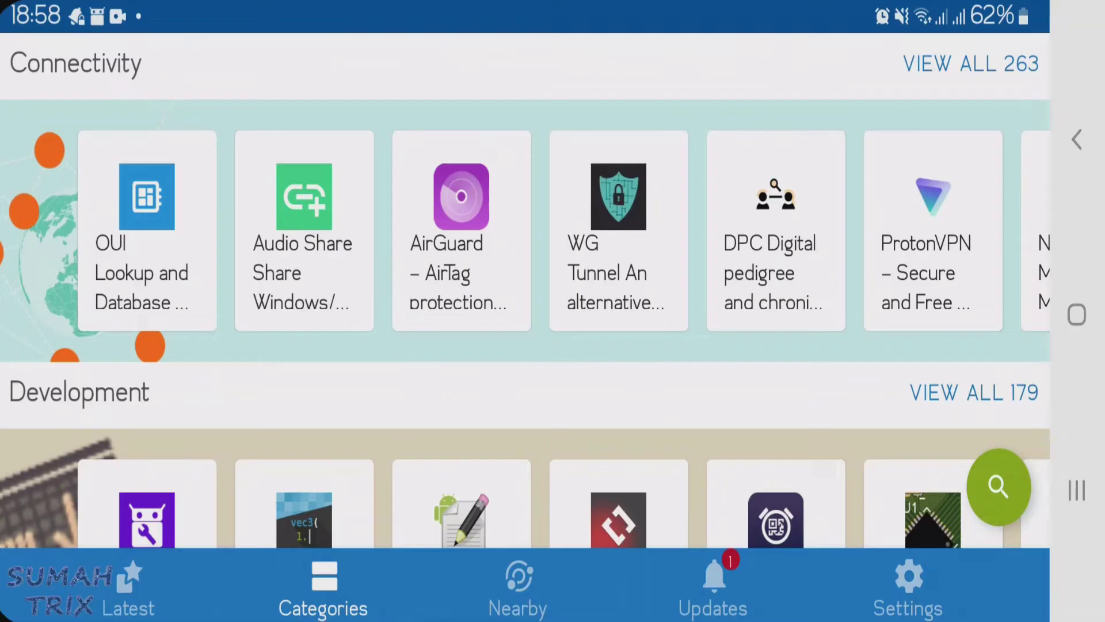
pyautogui.press('super')
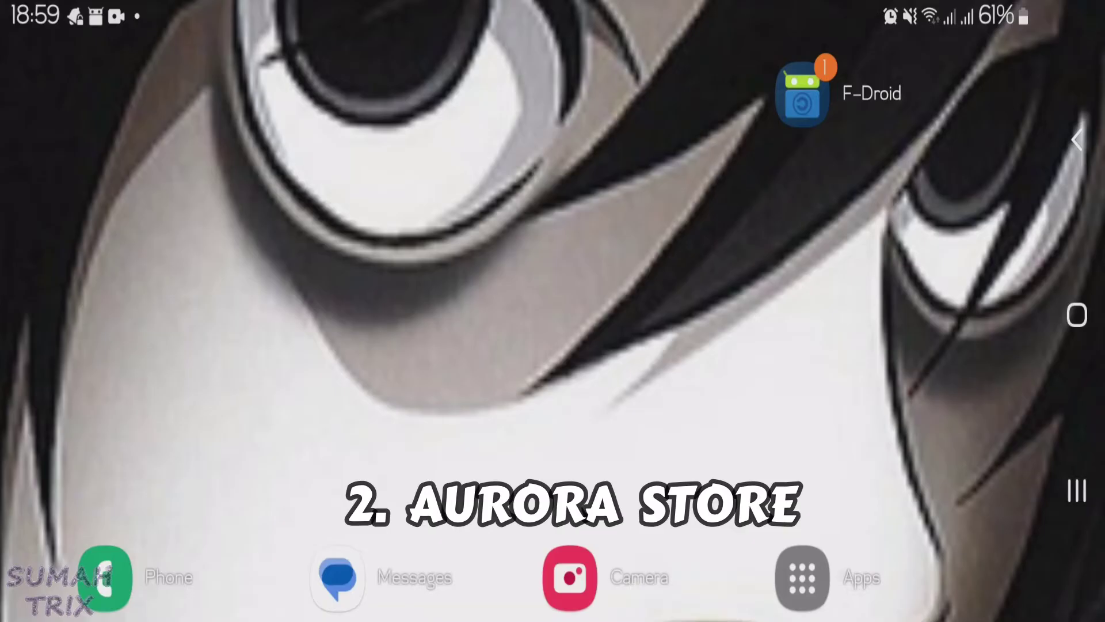
# Relaunch F-Droid, search for 'aurora', and install Aurora Store.
pyautogui.click(801, 93)
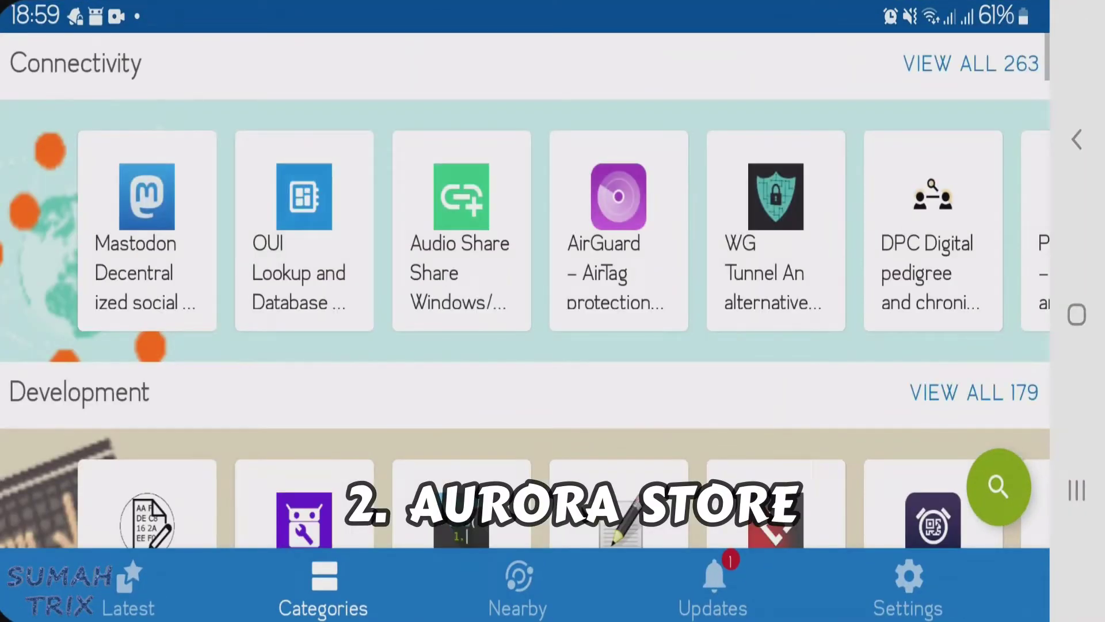
pyautogui.click(129, 587)
pyautogui.click(998, 487)
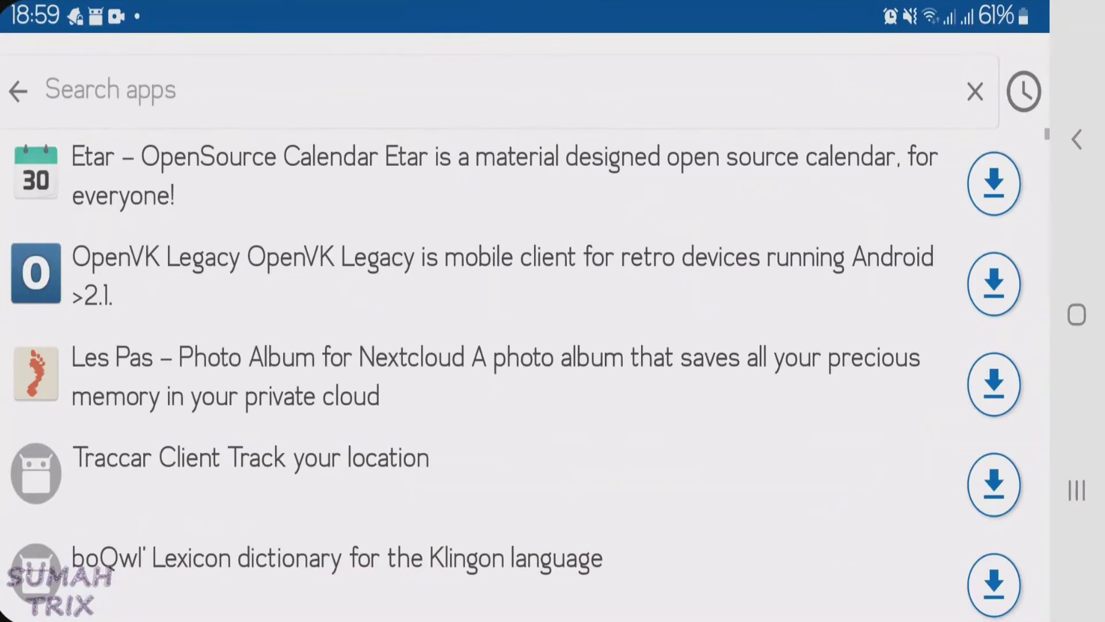
pyautogui.write('aurora')
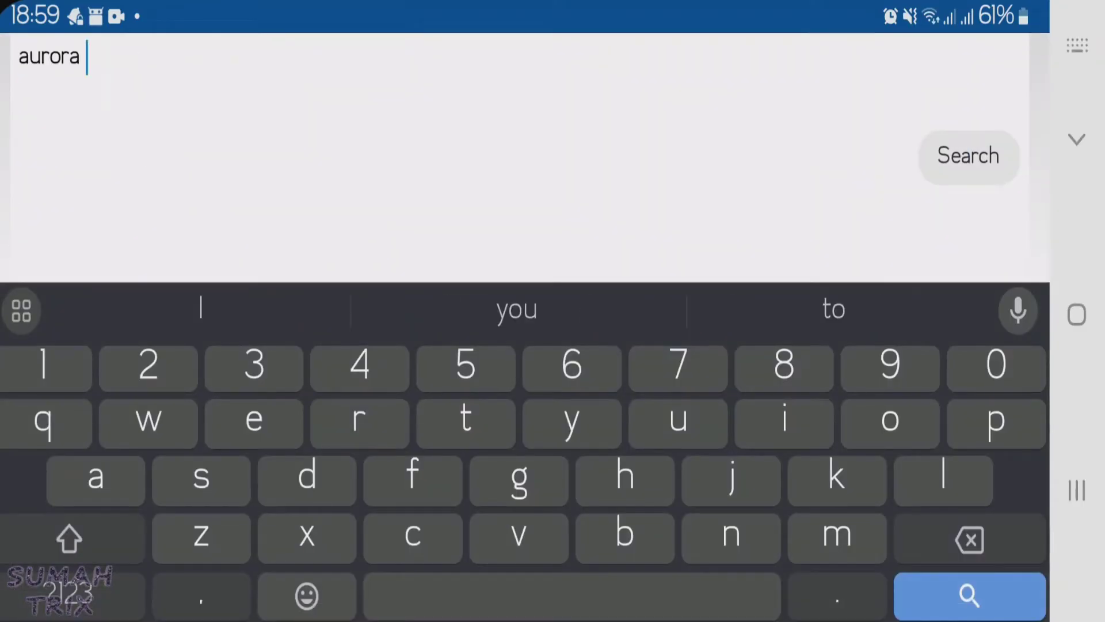
pyautogui.press('Return')
pyautogui.click(467, 164)
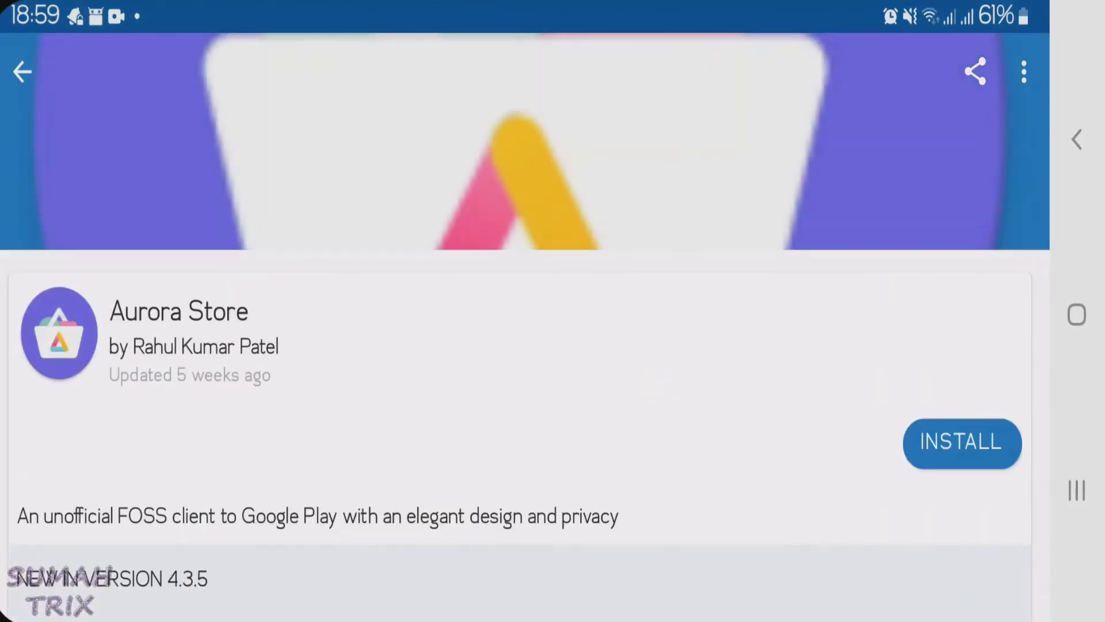
pyautogui.click(961, 443)
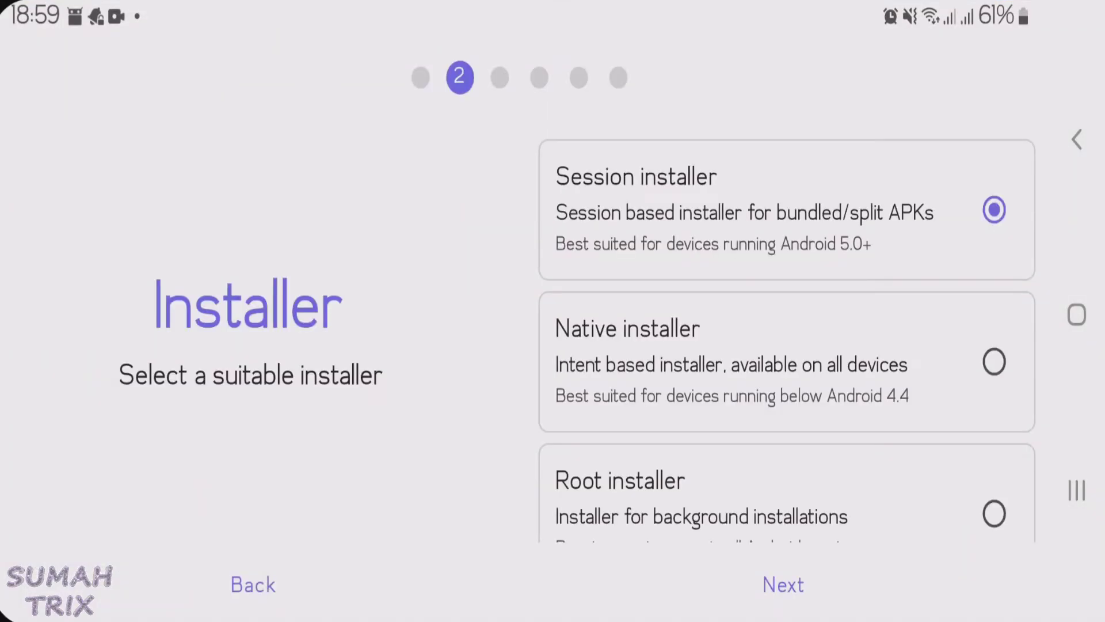
# Accept the defaults on the Installer, Themes, Accent, App Links and Permissions pages.
pyautogui.click(783, 585)
pyautogui.click(784, 584)
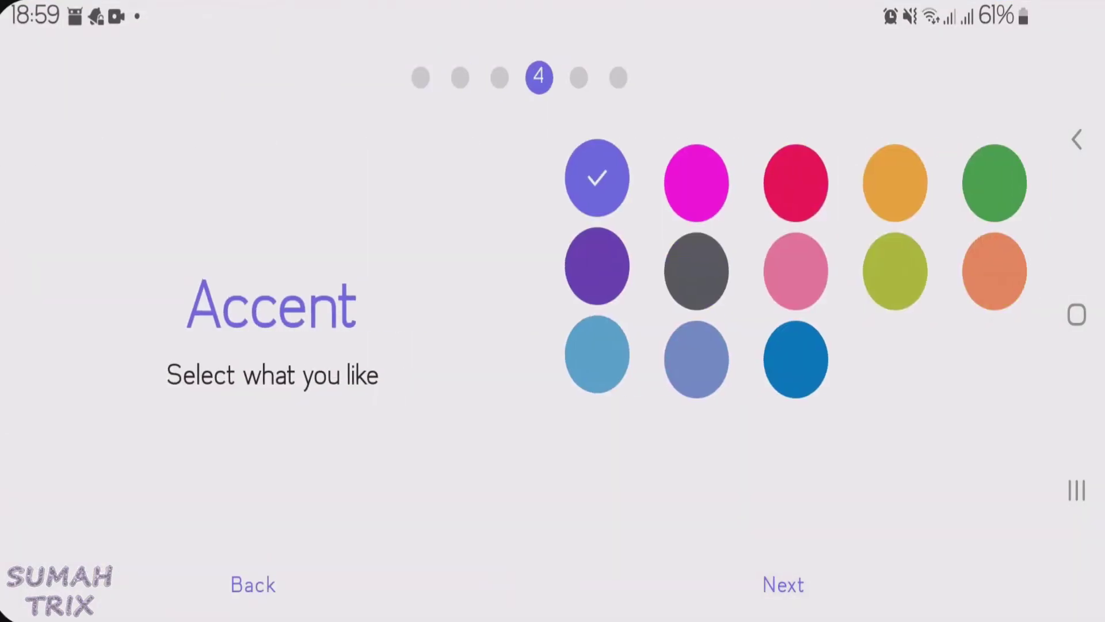
pyautogui.click(783, 585)
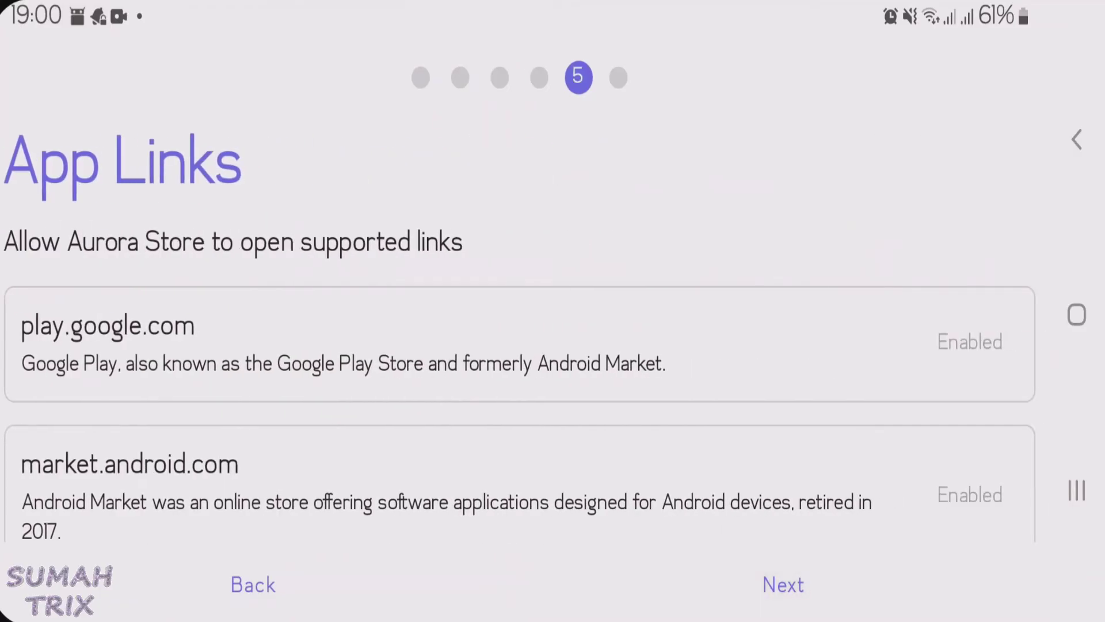
pyautogui.click(784, 585)
pyautogui.click(783, 585)
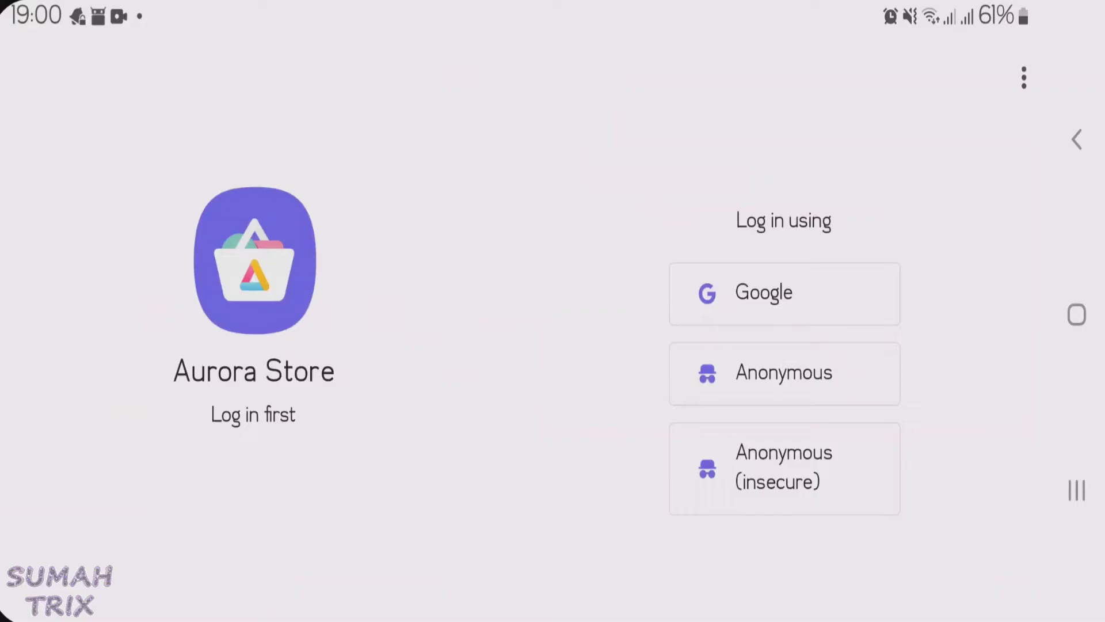
# Log in to Aurora Store anonymously and view the Top Charts and Categories tabs.
pyautogui.click(784, 373)
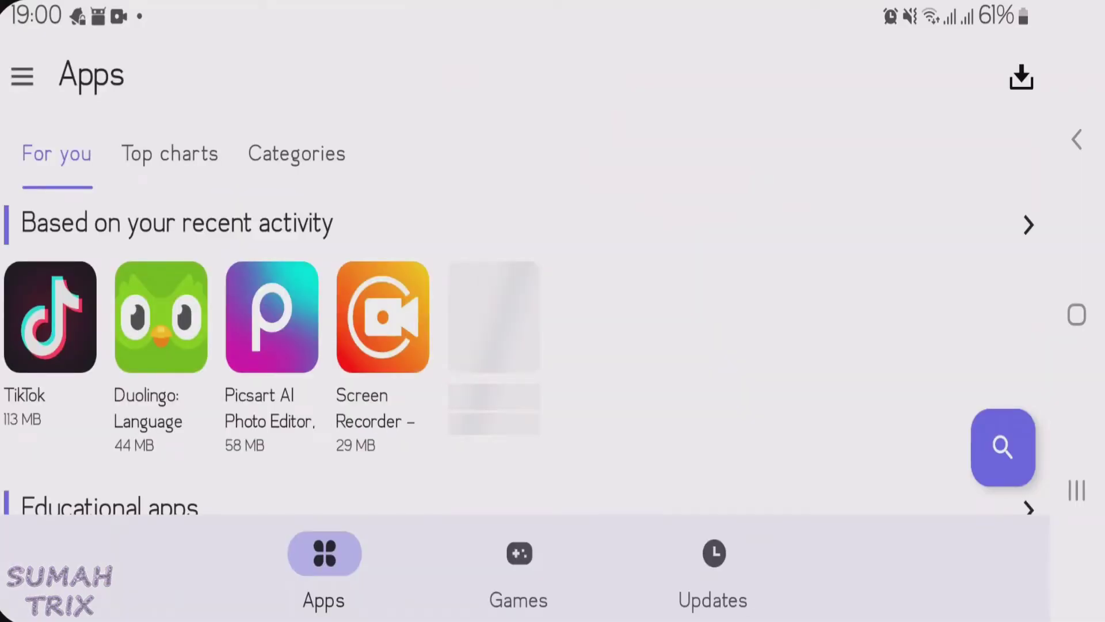
pyautogui.click(170, 153)
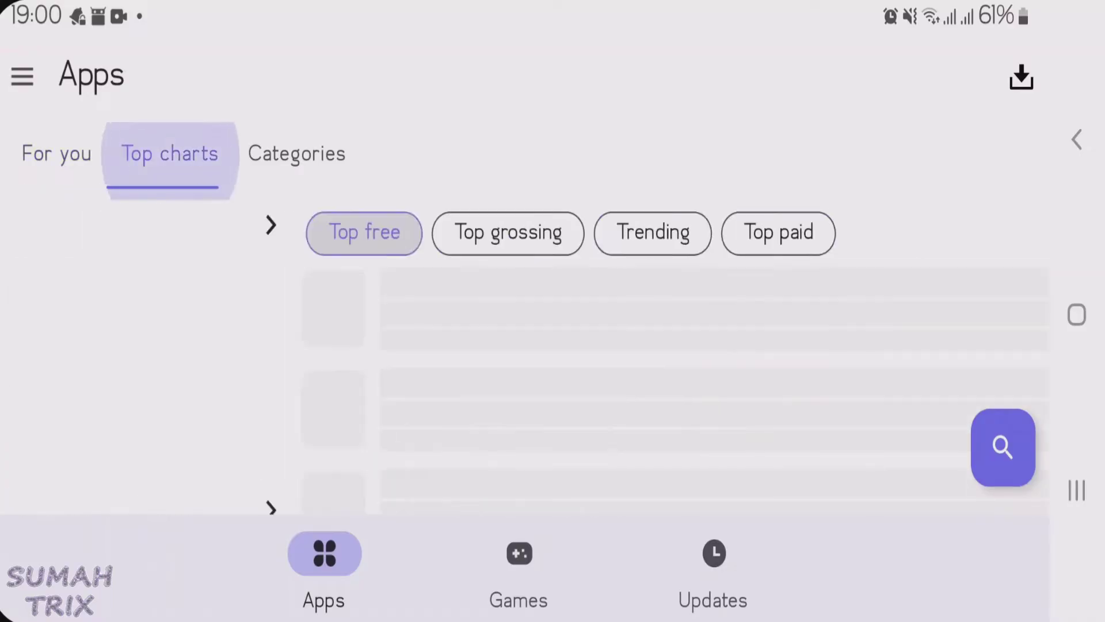
pyautogui.click(297, 153)
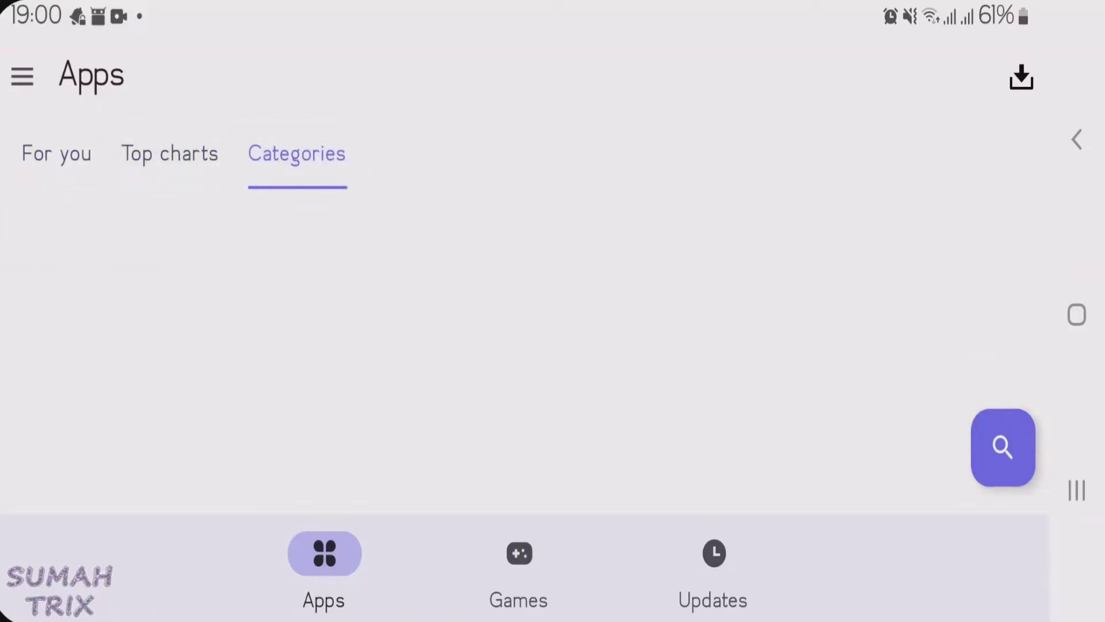
pyautogui.scroll(3, 259, 346)
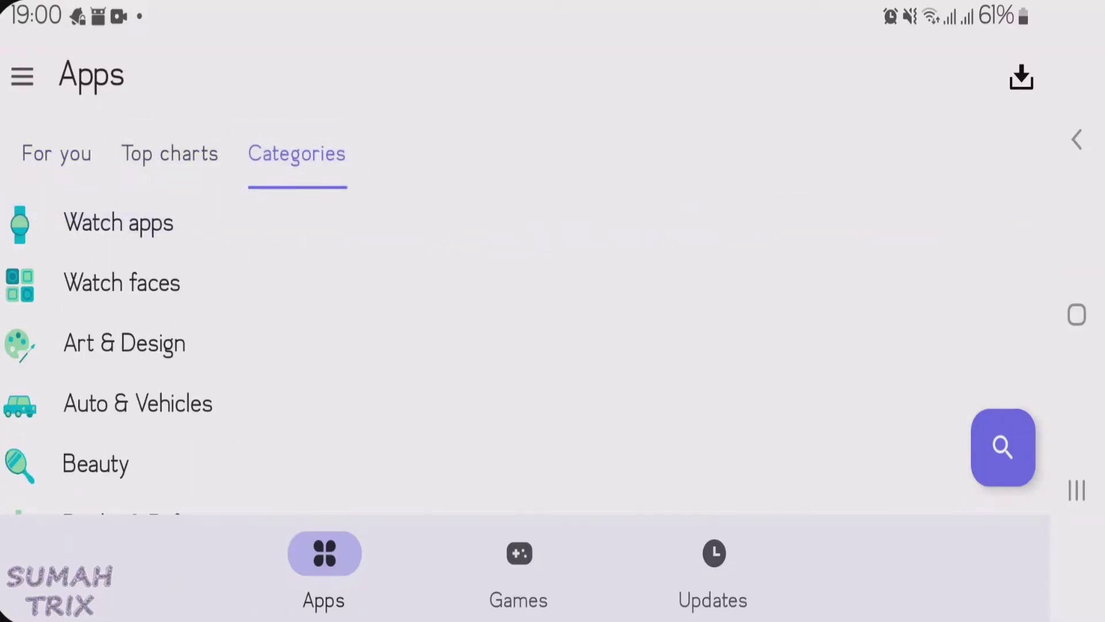
# Visit Settings from the navigation drawer, then open and close the app search.
pyautogui.click(22, 76)
pyautogui.click(96, 512)
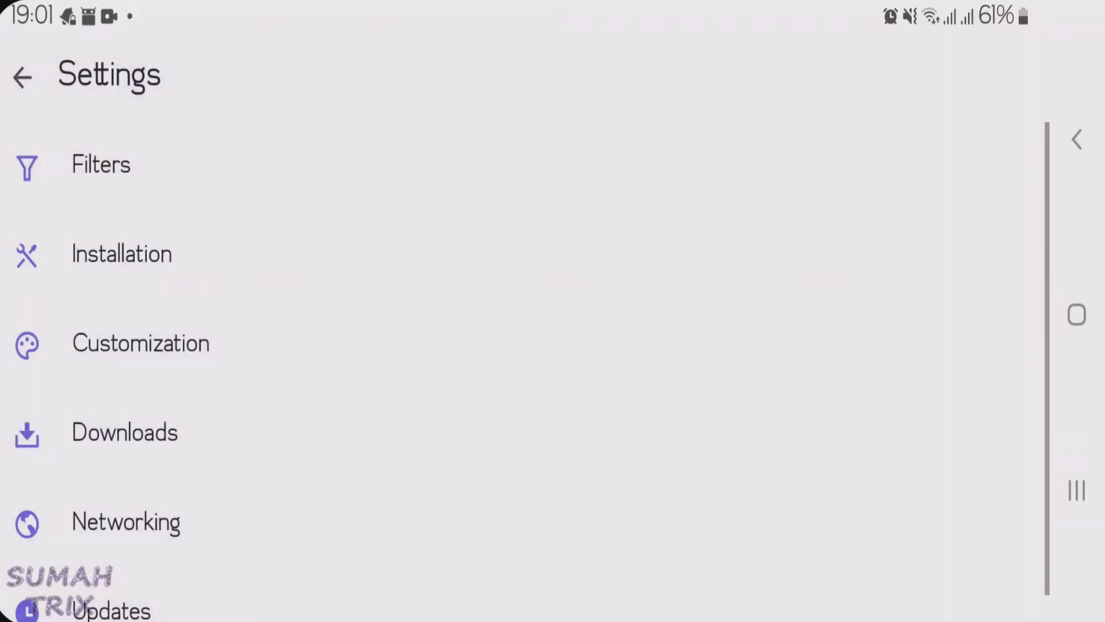
pyautogui.click(23, 74)
pyautogui.click(1003, 447)
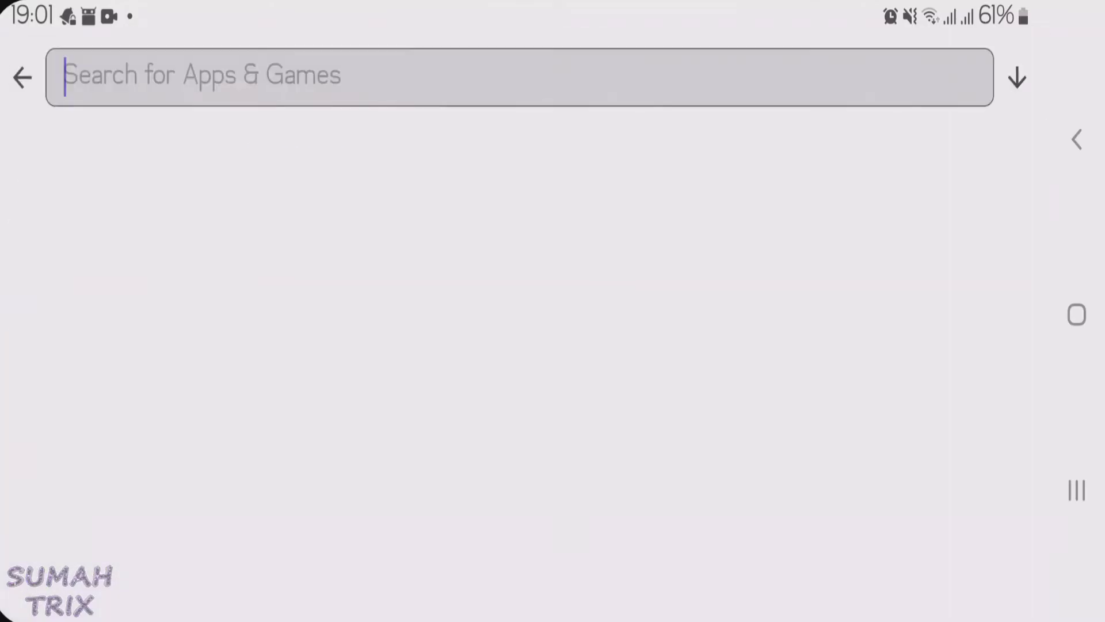
pyautogui.click(21, 76)
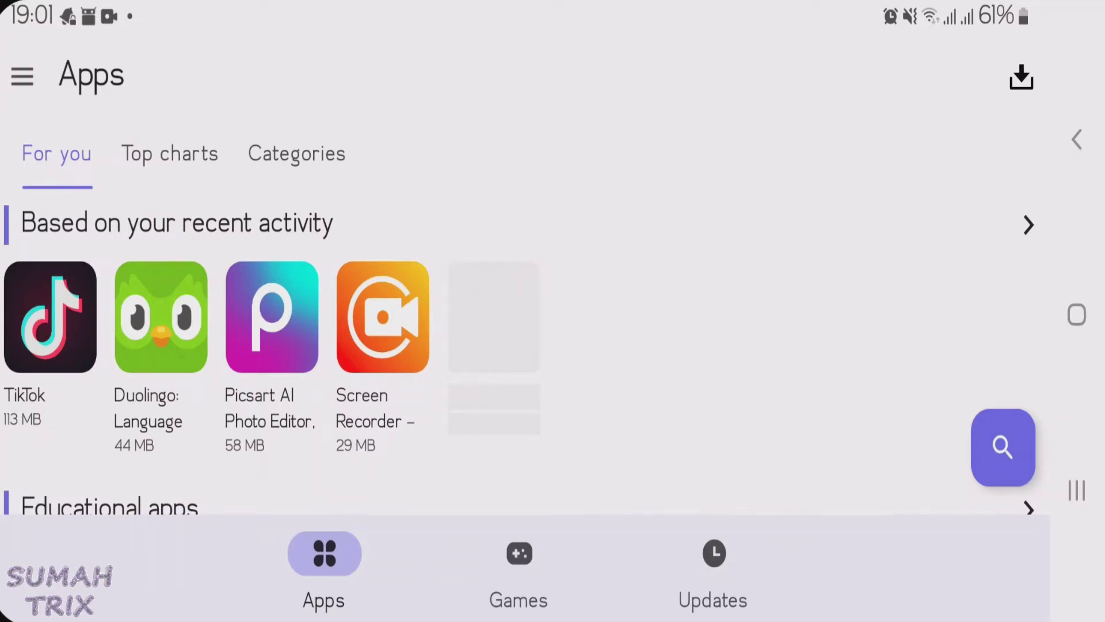
# Exit Aurora Store and launch Kiwi Browser from the app drawer.
pyautogui.click(1077, 138)
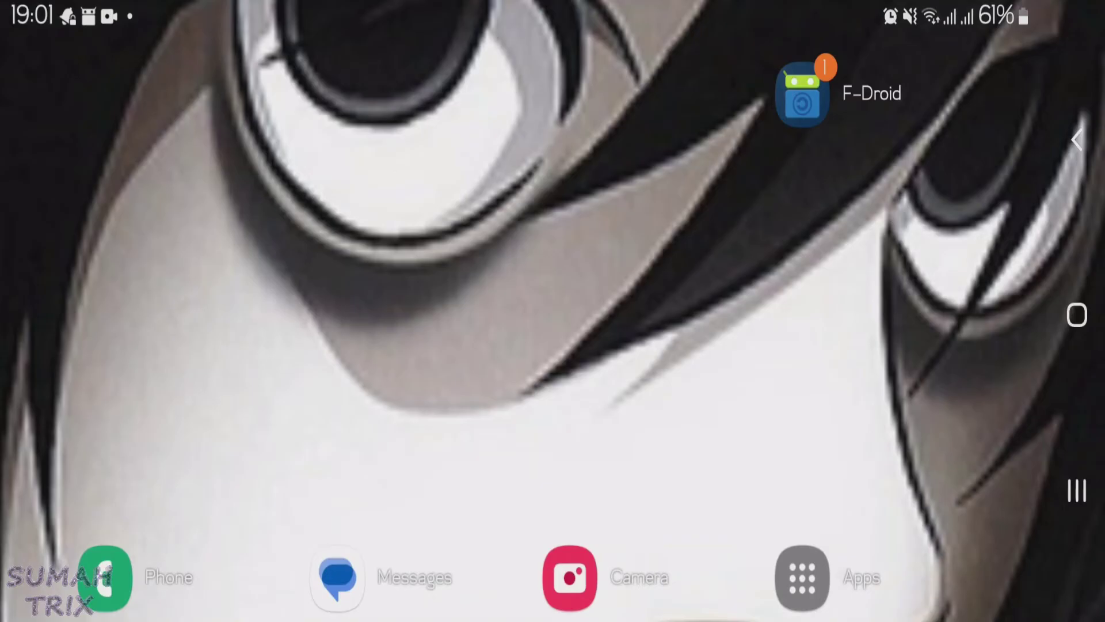
pyautogui.click(802, 577)
pyautogui.moveTo(778, 346); pyautogui.dragTo(260, 345)
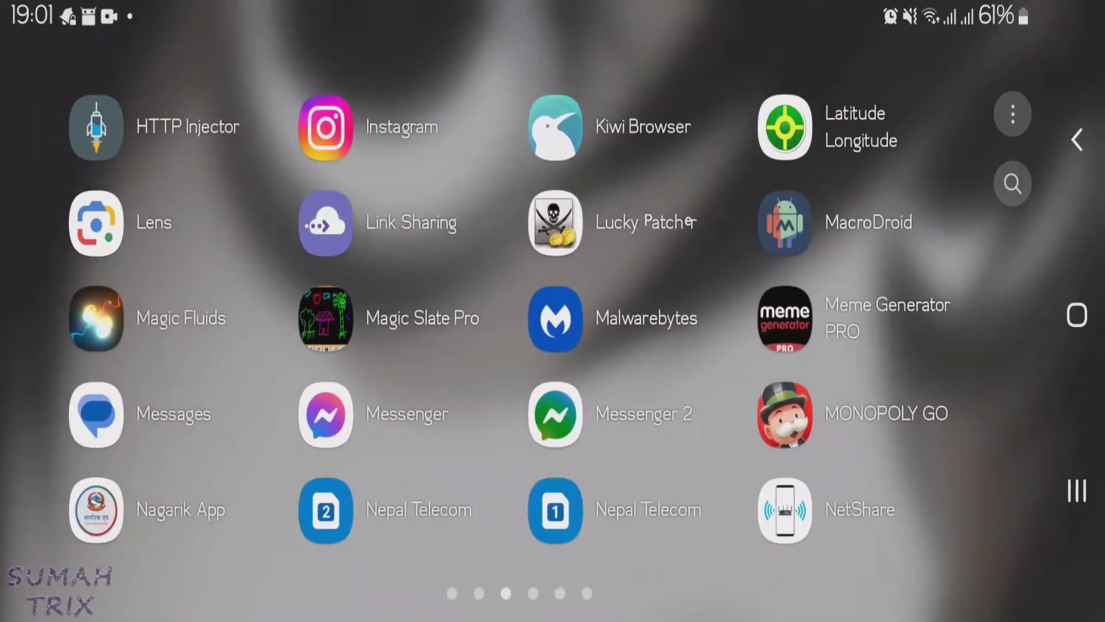
pyautogui.click(552, 124)
# Web-search 'apkpure', open apkpure.com, and search the site for Tiktok.
pyautogui.click(216, 71)
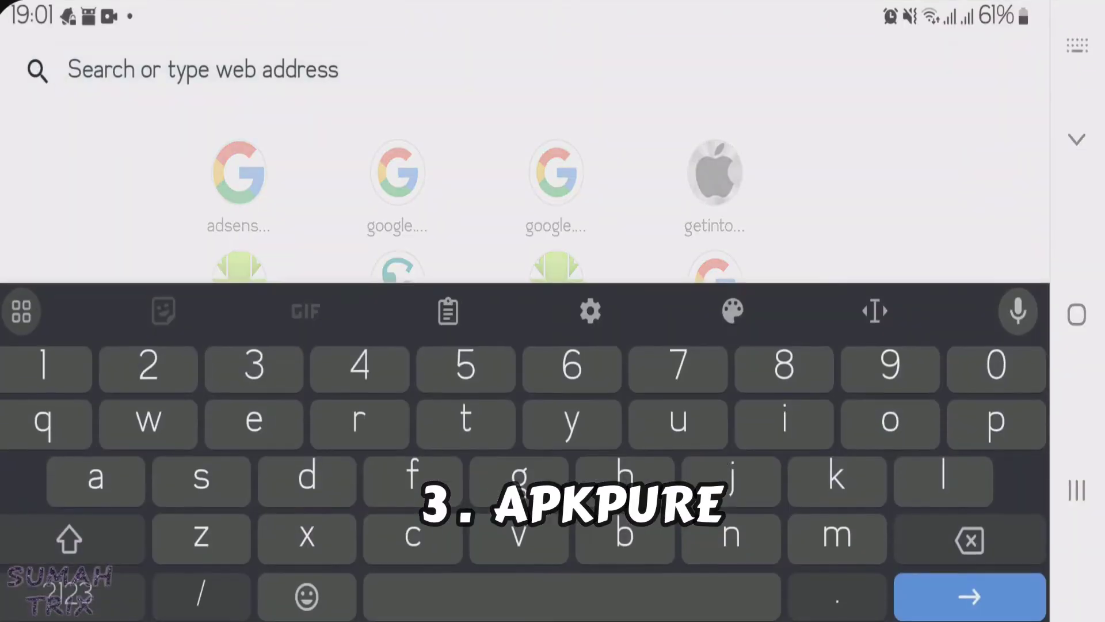
pyautogui.write('apkpure')
pyautogui.press('Return')
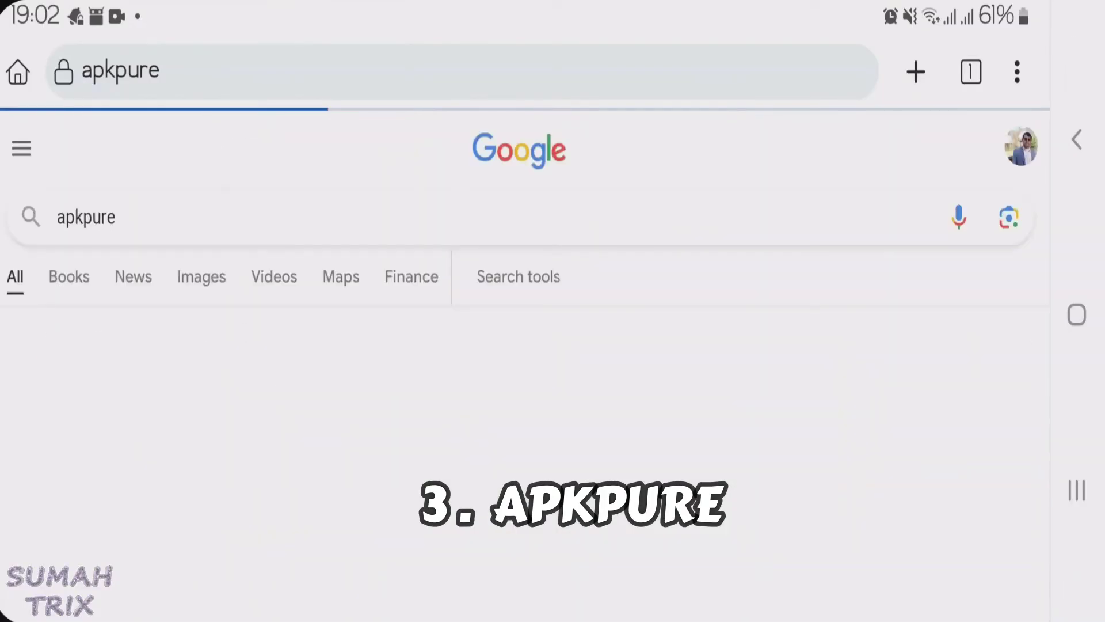
pyautogui.click(47, 402)
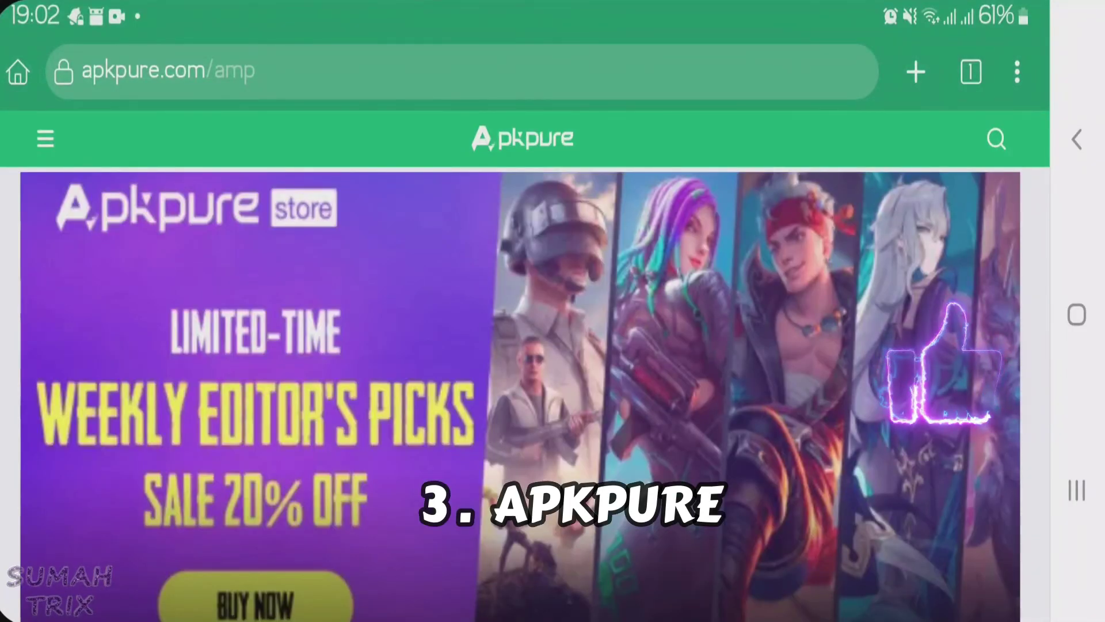
pyautogui.scroll(-5, 518, 389)
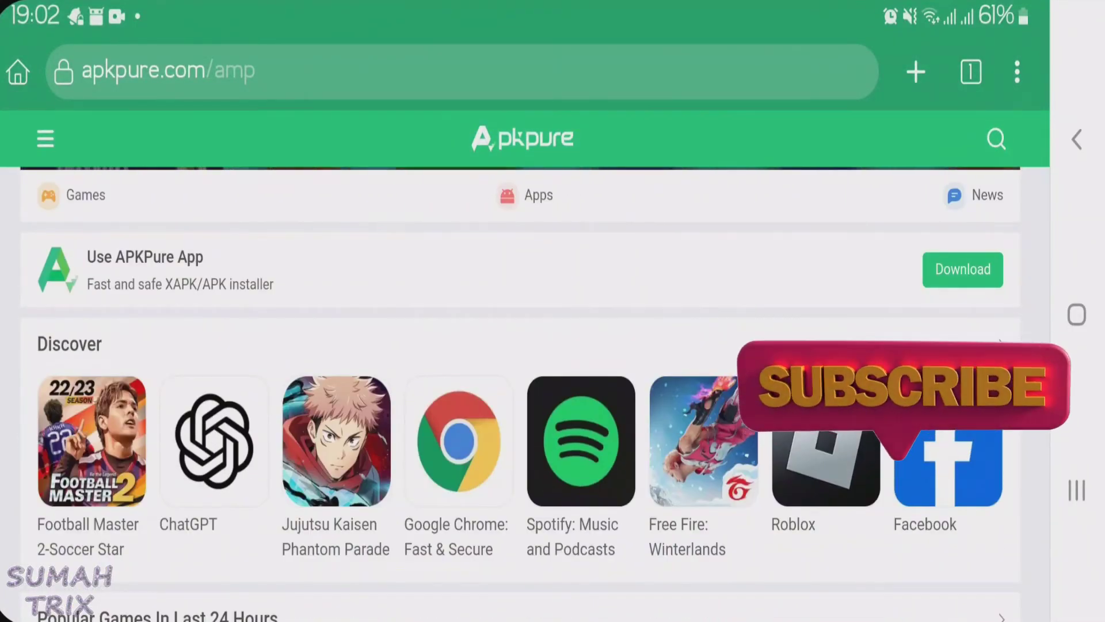
pyautogui.scroll(-3, 518, 389)
pyautogui.scroll(-2, 518, 389)
pyautogui.scroll(10, 519, 389)
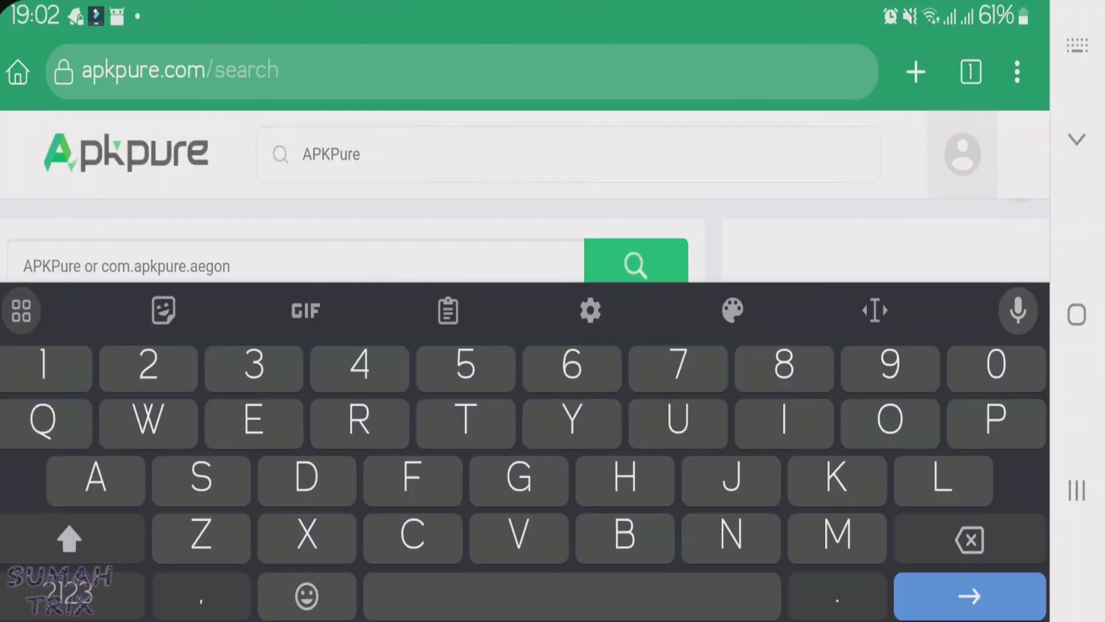
pyautogui.write('Tiktok')
pyautogui.press('Return')
pyautogui.scroll(-5, 352, 411)
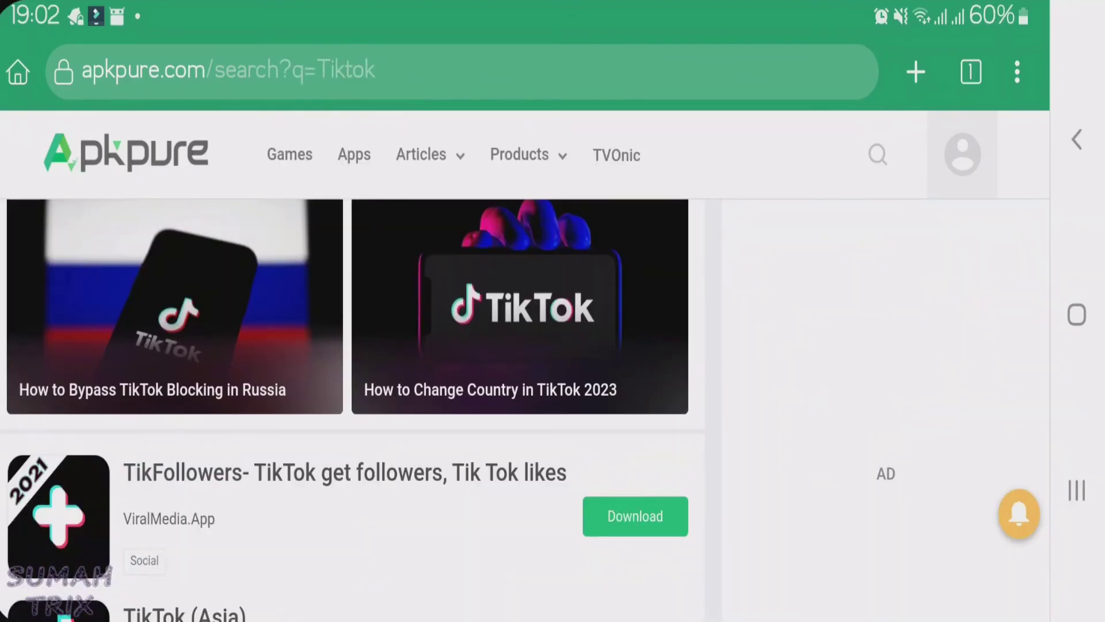
pyautogui.scroll(-3, 352, 411)
pyautogui.scroll(8, 353, 411)
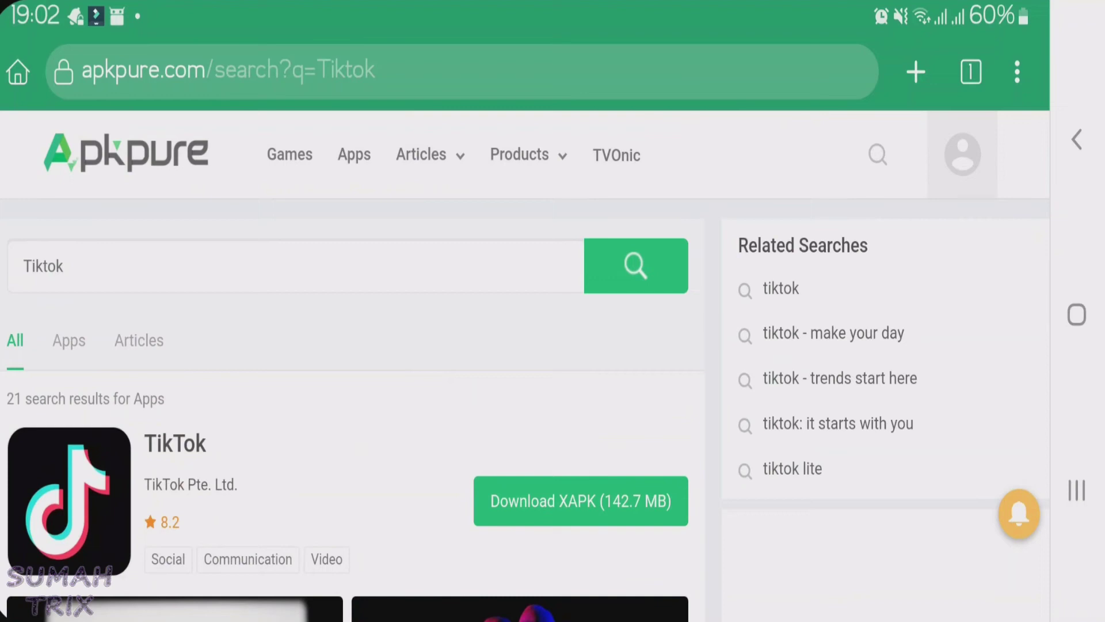
# Load apkmirror.com and open its All Categories list.
pyautogui.click(229, 69)
pyautogui.write('ap')
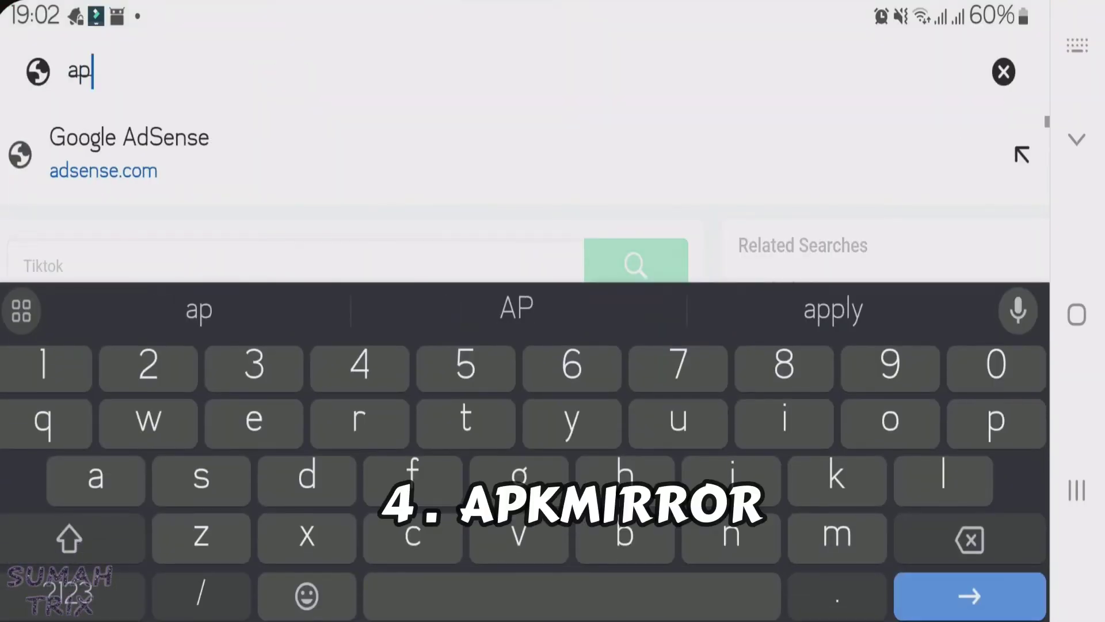
pyautogui.write('kmi')
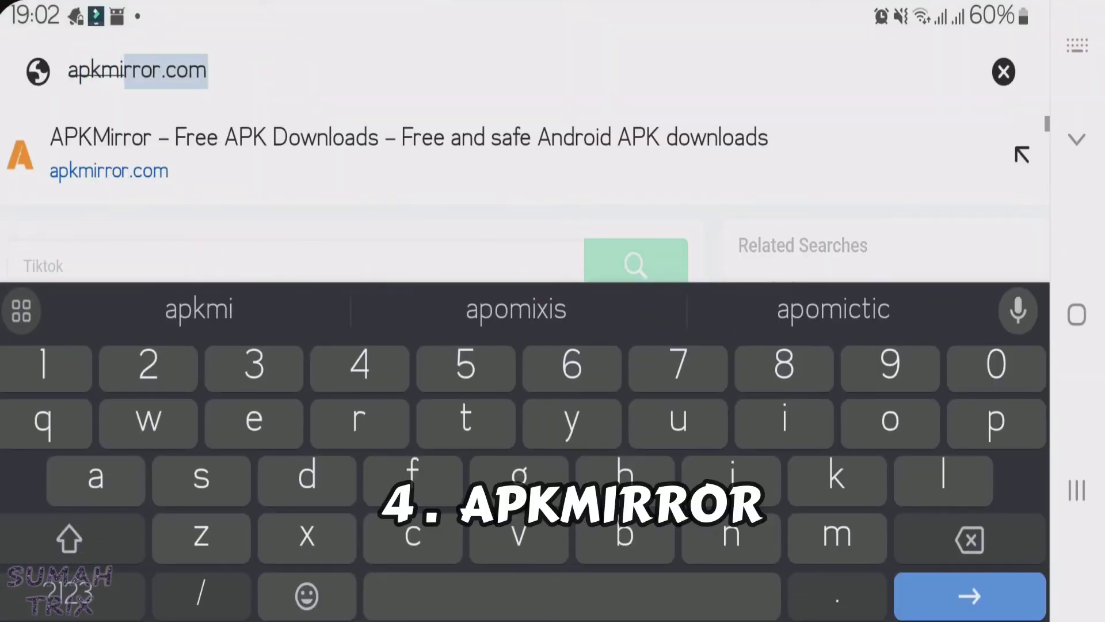
pyautogui.press('Return')
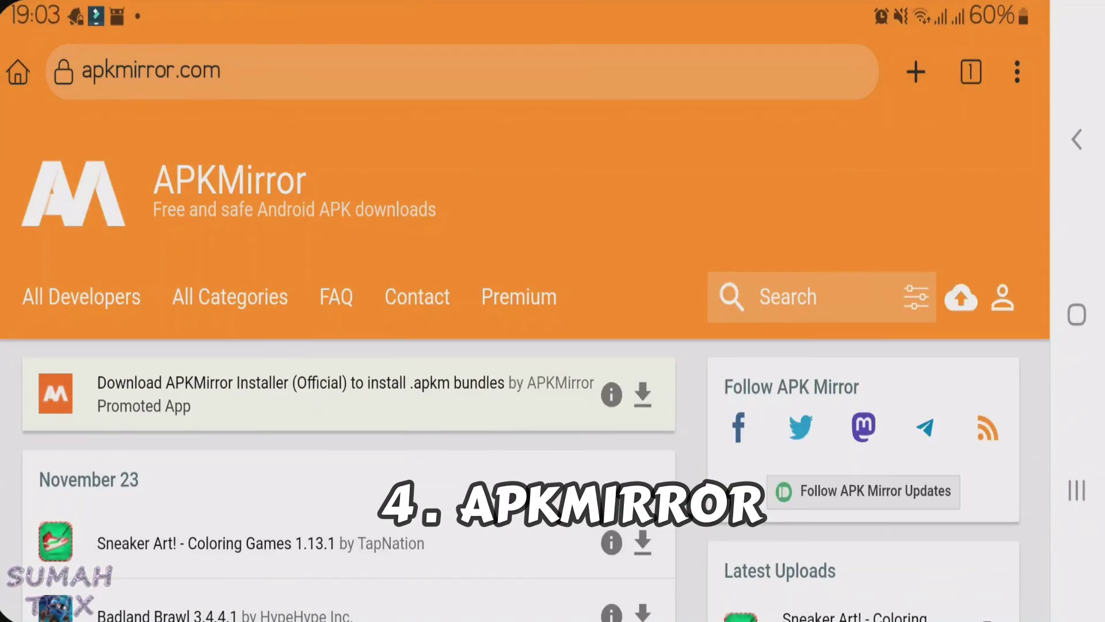
pyautogui.scroll(-1, 525, 362)
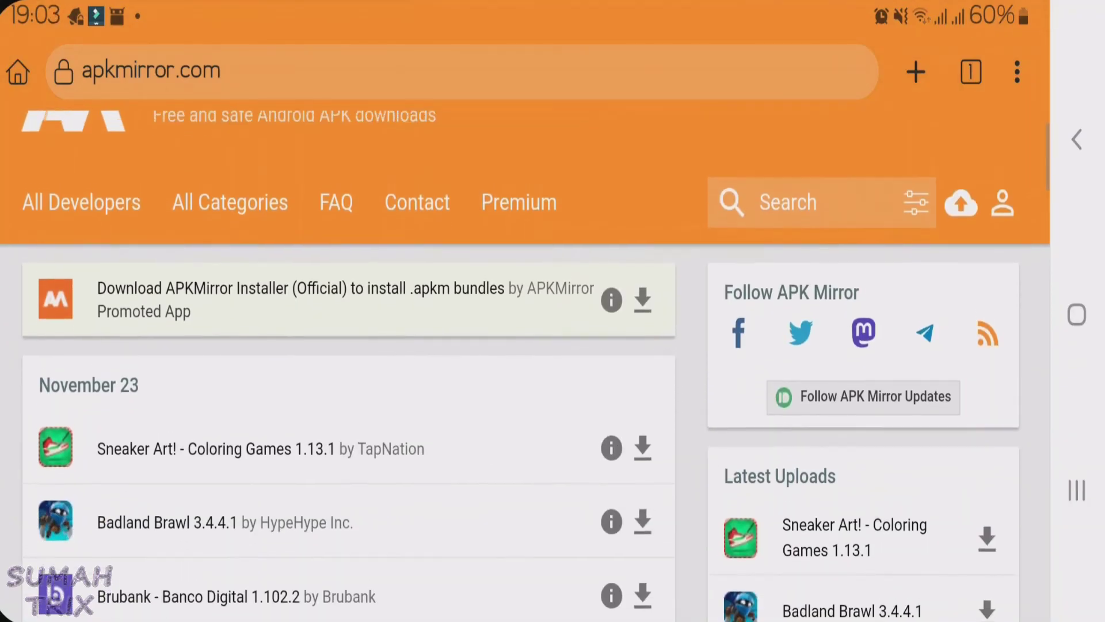
pyautogui.scroll(1, 526, 362)
pyautogui.click(230, 296)
pyautogui.scroll(-8, 525, 362)
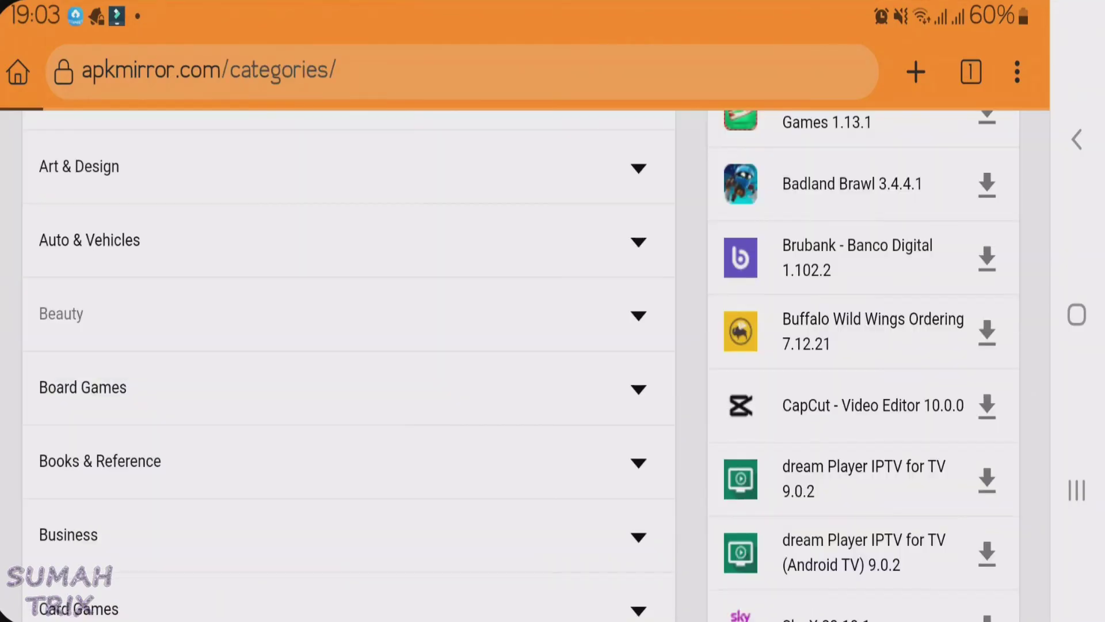
pyautogui.scroll(1, 525, 363)
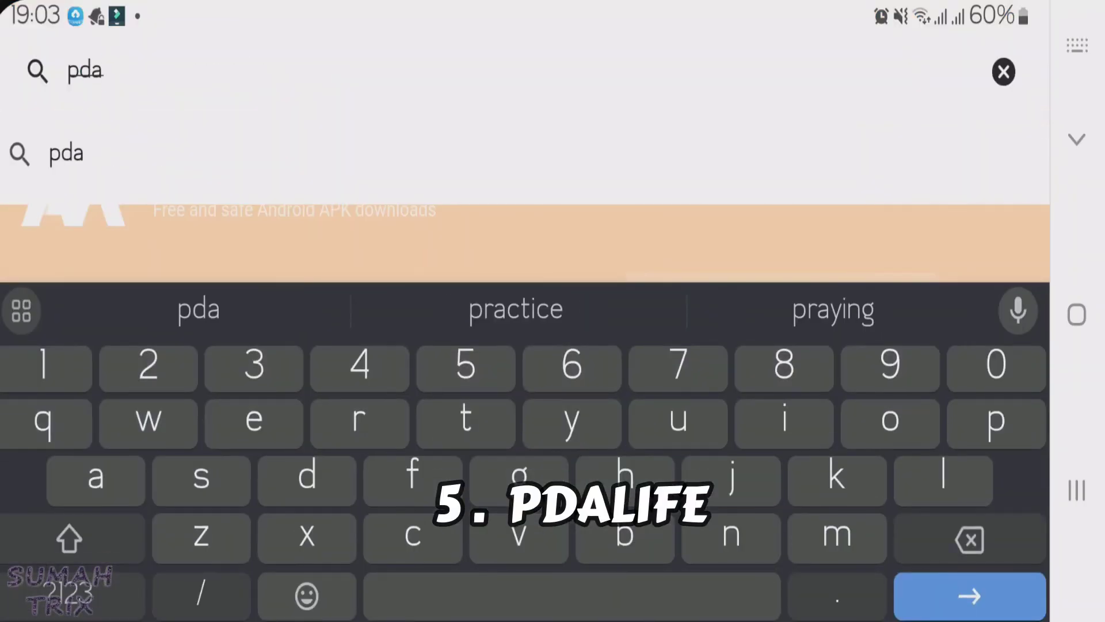
pyautogui.write('life')
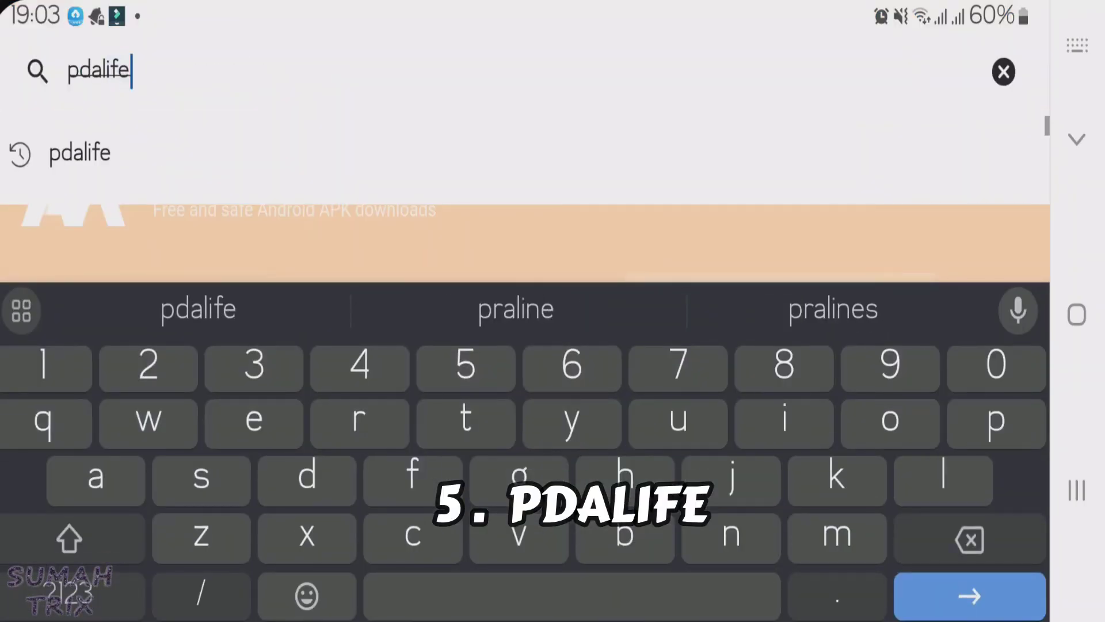
# Web-search 'pdalife', open pdalife.com, and go to Programs Android.
pyautogui.press('Return')
pyautogui.click(69, 401)
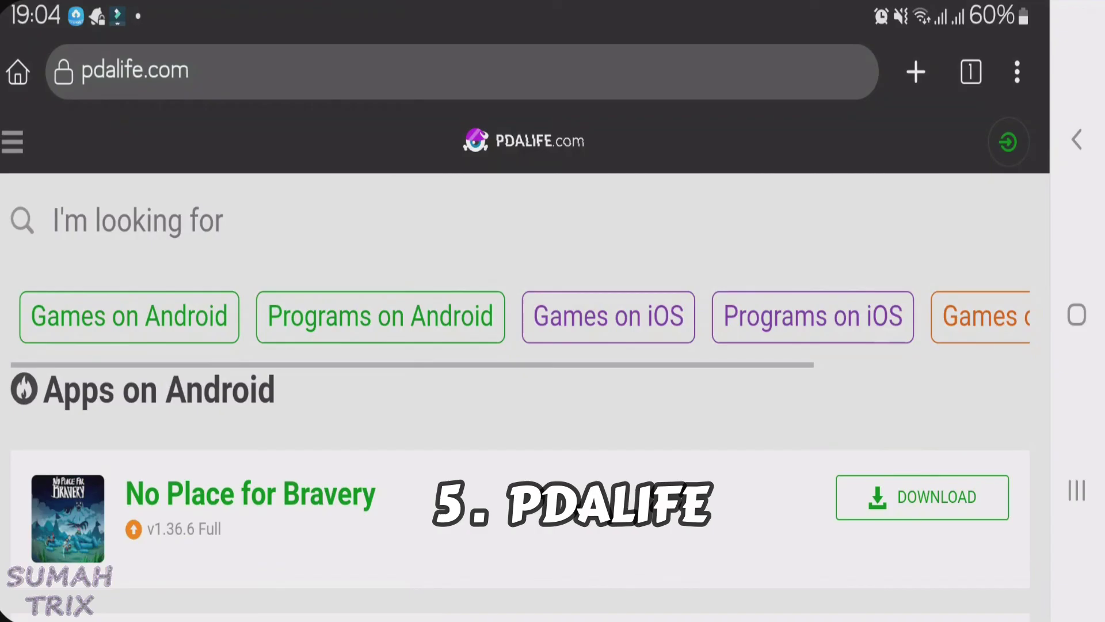
pyautogui.scroll(-5, 521, 365)
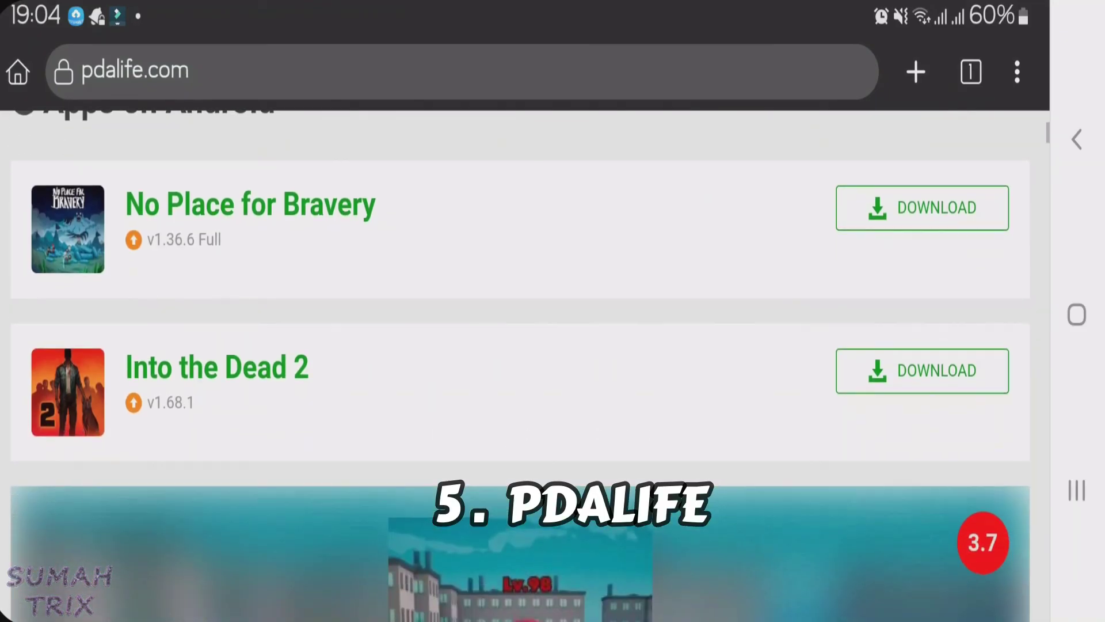
pyautogui.scroll(-10, 521, 365)
pyautogui.scroll(-10, 521, 365)
pyautogui.scroll(-5, 521, 366)
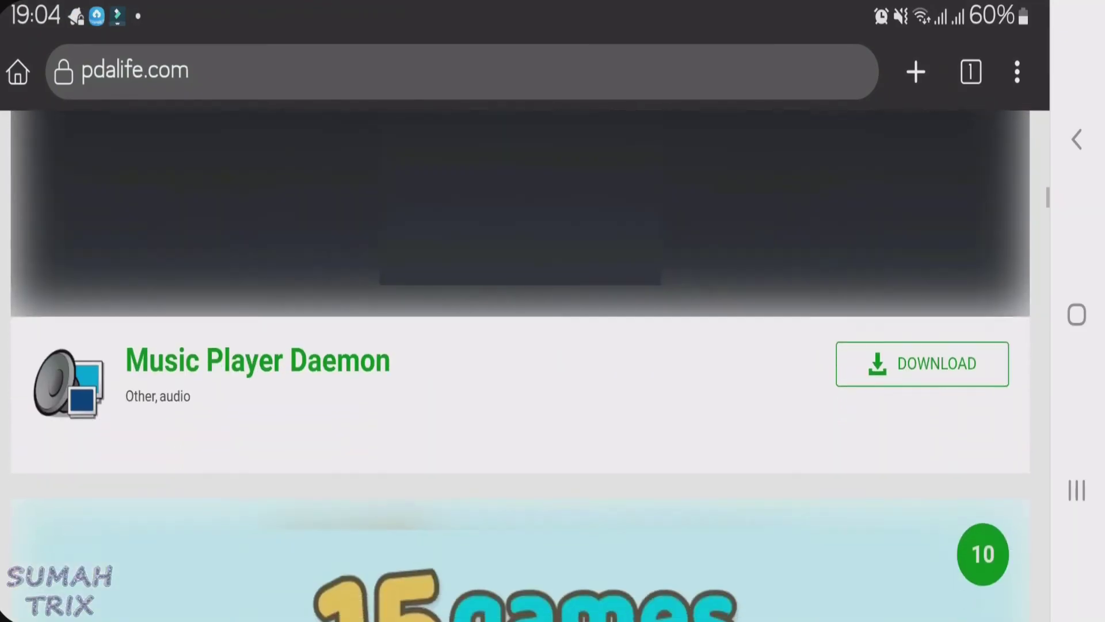
pyautogui.scroll(-2, 521, 366)
pyautogui.scroll(-3, 520, 366)
pyautogui.scroll(20, 521, 365)
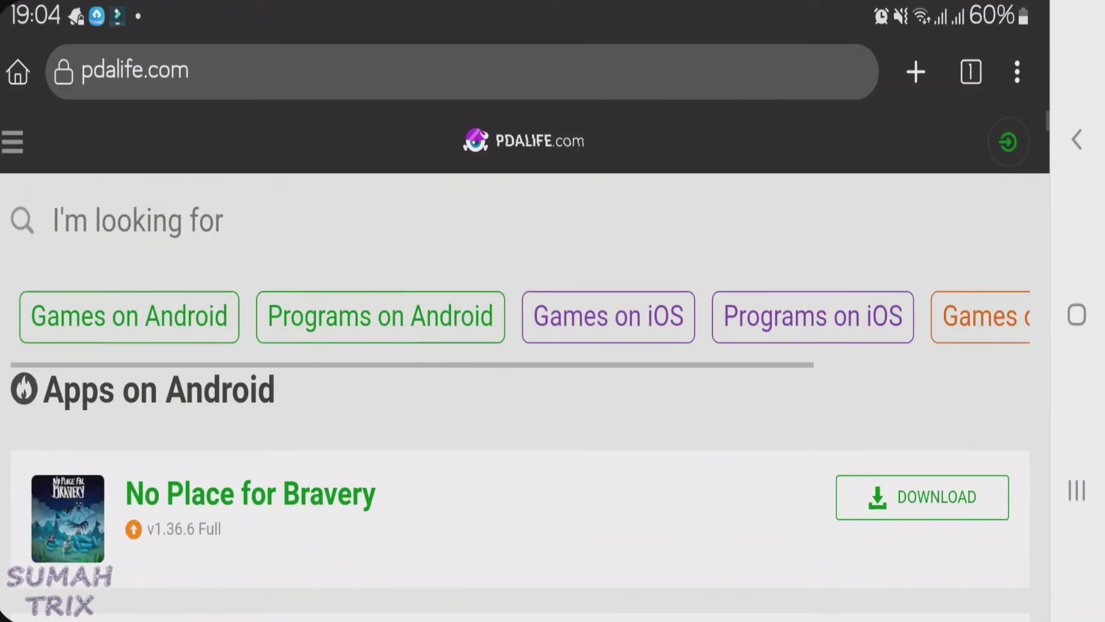
pyautogui.click(379, 316)
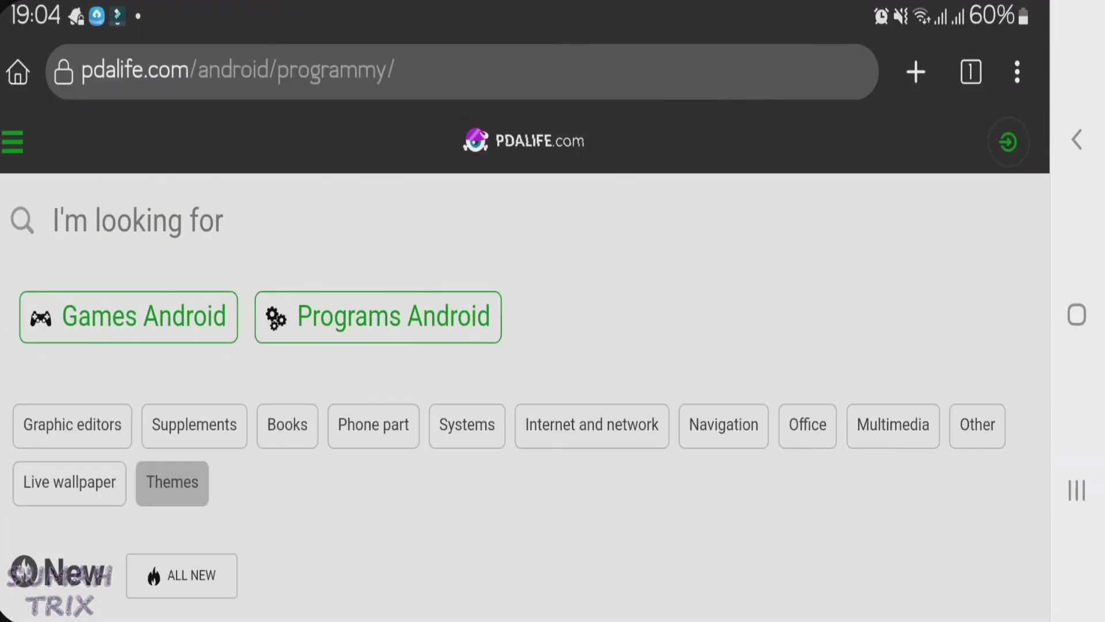